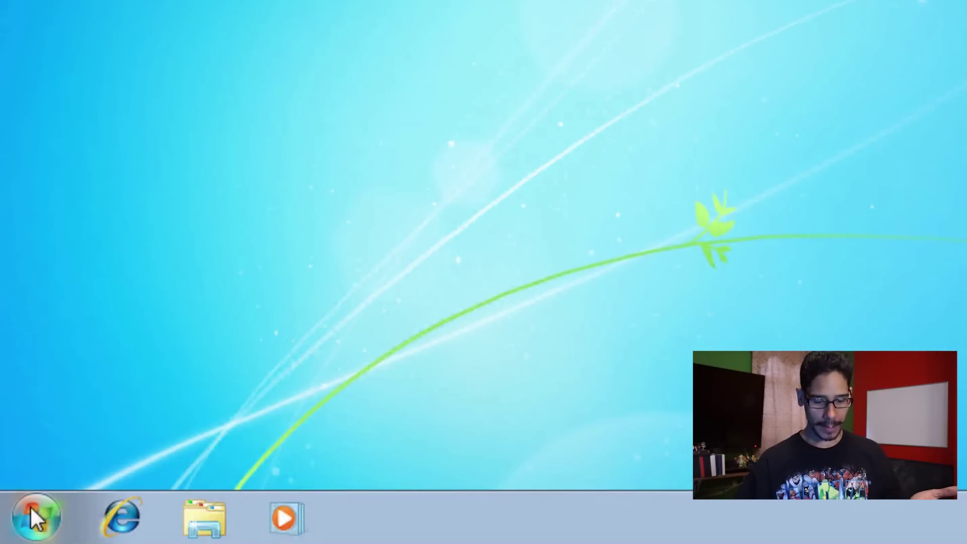
Step: From Computer's Properties, go to Windows Update and turn on automatic updates
{"action": "left_click", "coordinate": [35, 518]}
{"action": "right_click", "coordinate": [438, 157]}
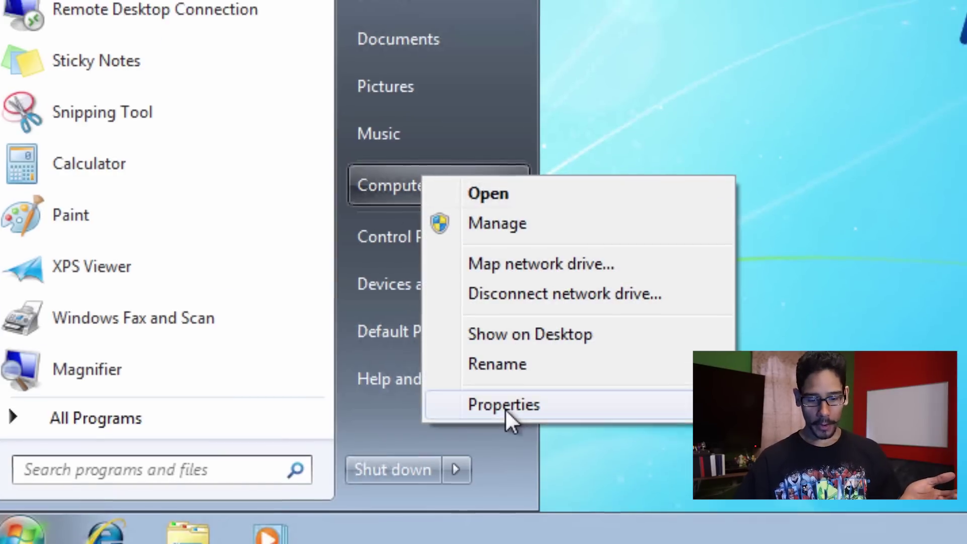
{"action": "left_click", "coordinate": [505, 408]}
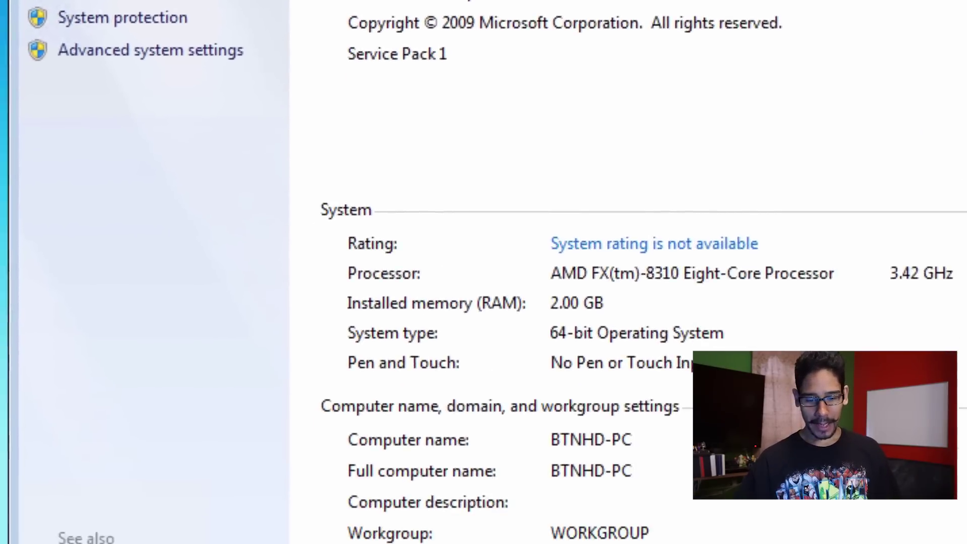
{"action": "left_click", "coordinate": [140, 444]}
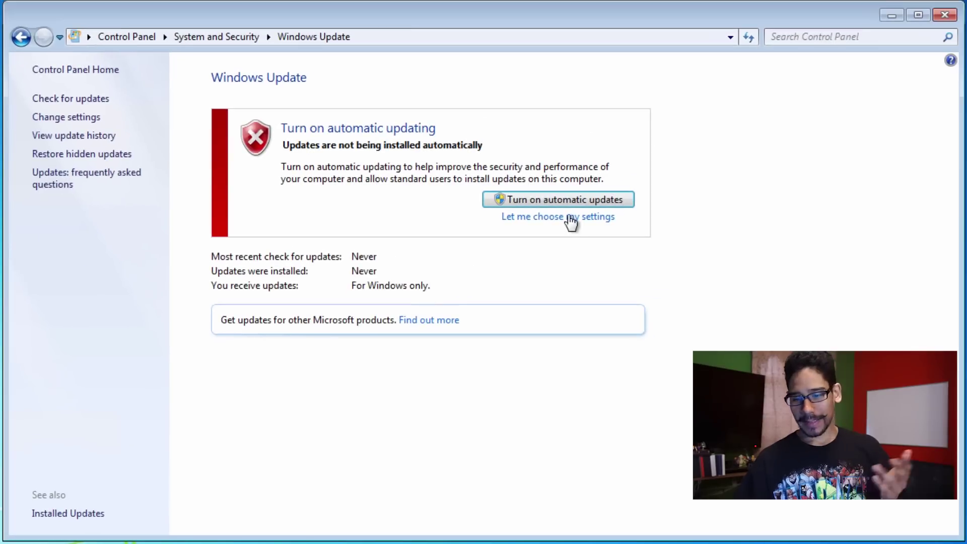
{"action": "left_click", "coordinate": [561, 201]}
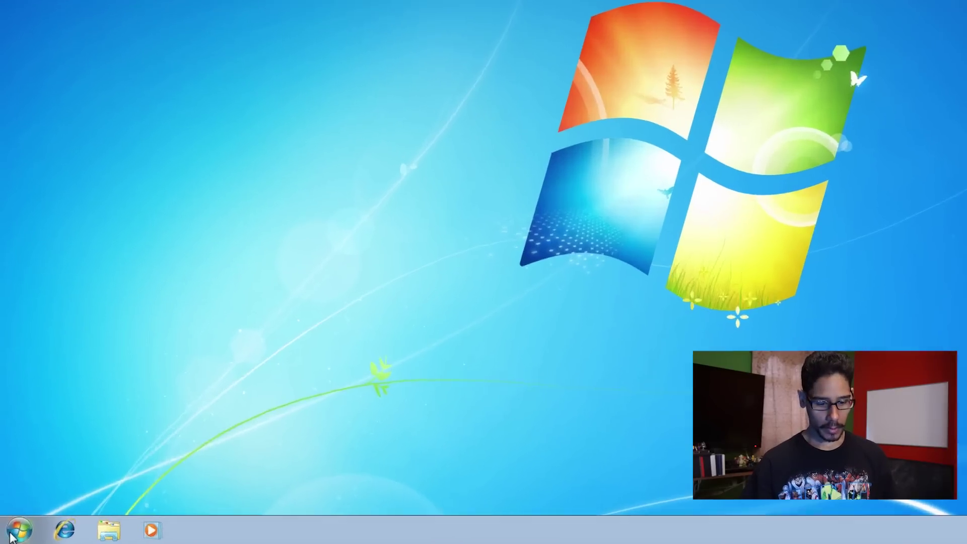
Step: Launch the Services console by searching 'services', maximize it and sort by Name
{"action": "left_click", "coordinate": [13, 534]}
{"action": "type", "text": "services"}
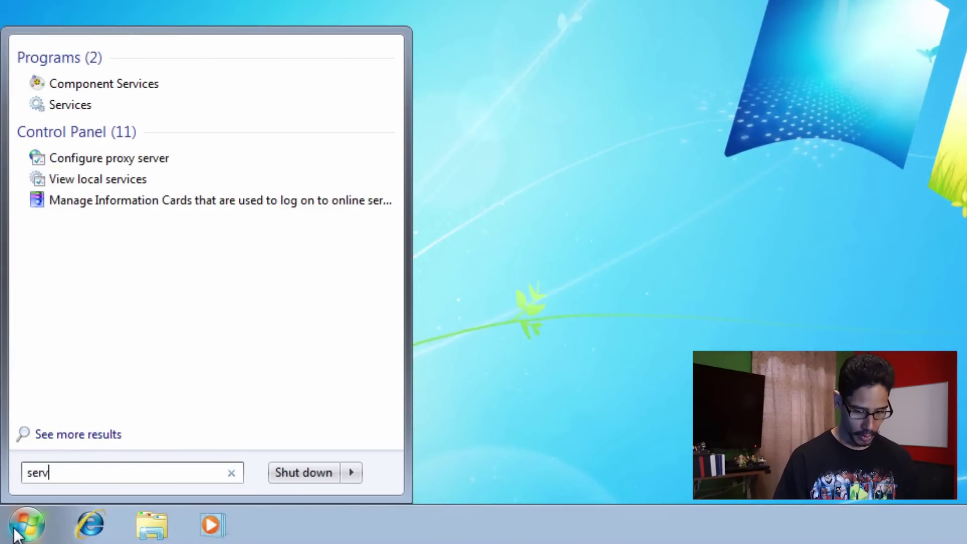
{"action": "left_click", "coordinate": [63, 106]}
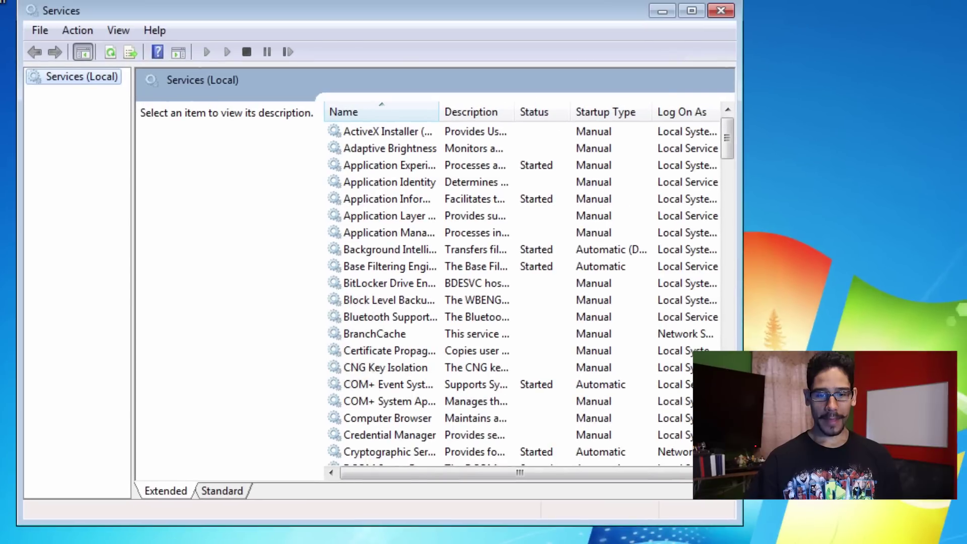
{"action": "double_click", "coordinate": [579, 2]}
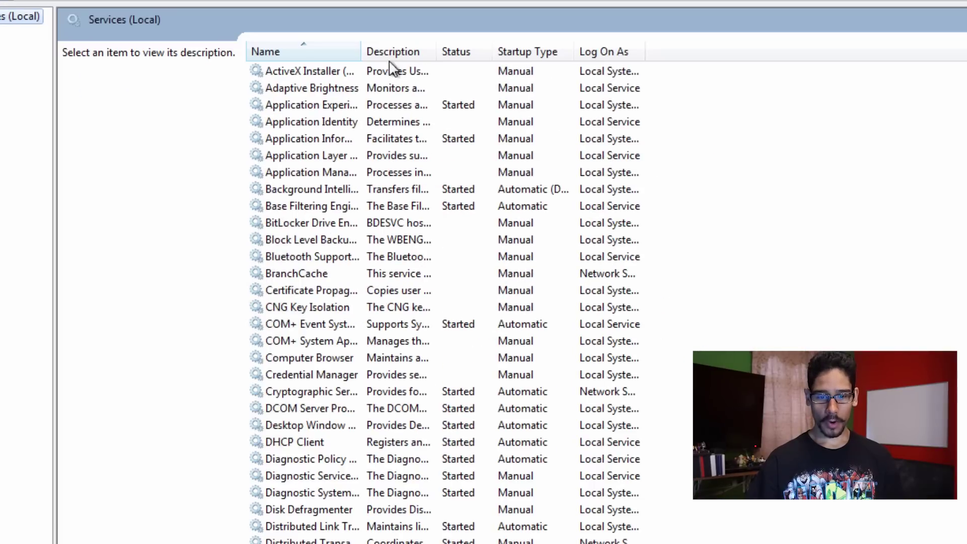
{"action": "double_click", "coordinate": [364, 51]}
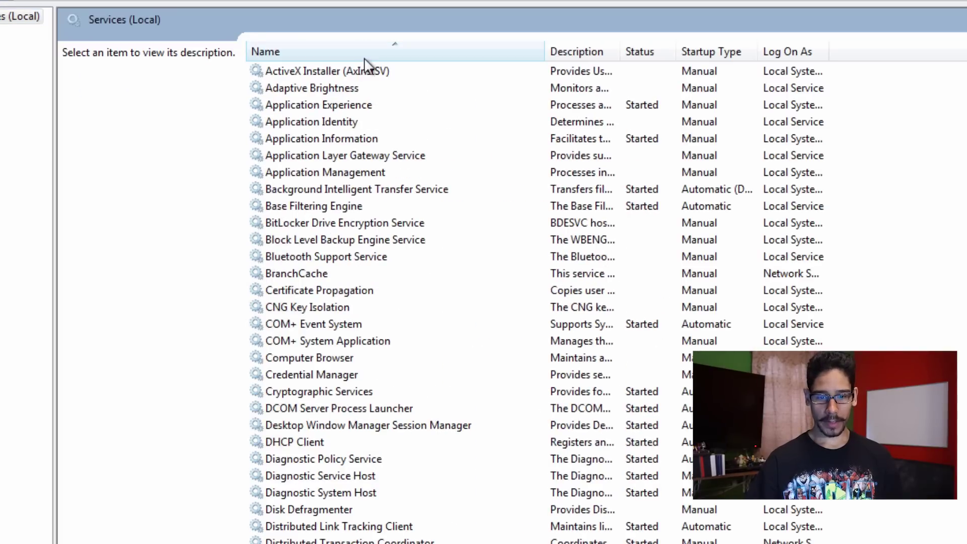
{"action": "left_click", "coordinate": [339, 52]}
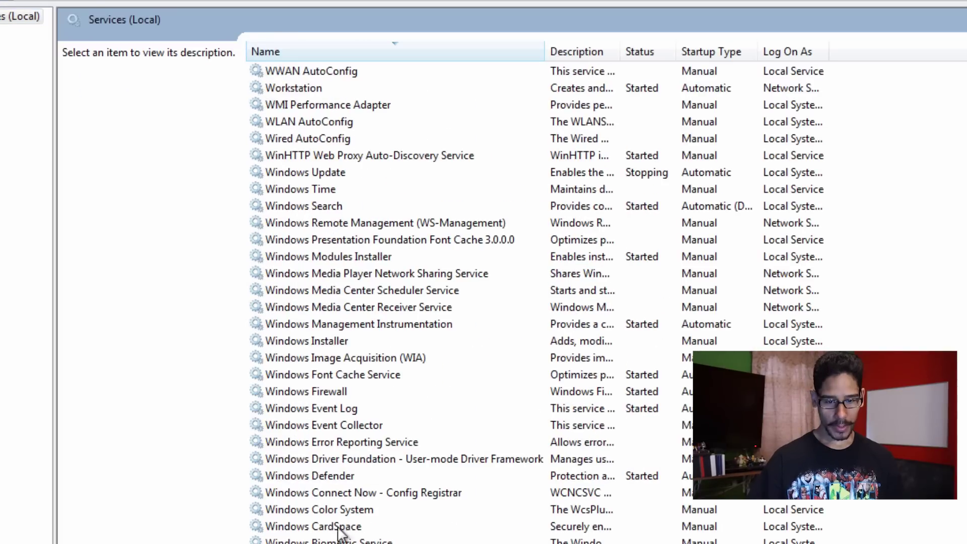
Step: Stop the Windows Update service and open a new Windows Explorer window
{"action": "left_click", "coordinate": [330, 173]}
{"action": "right_click", "coordinate": [331, 176]}
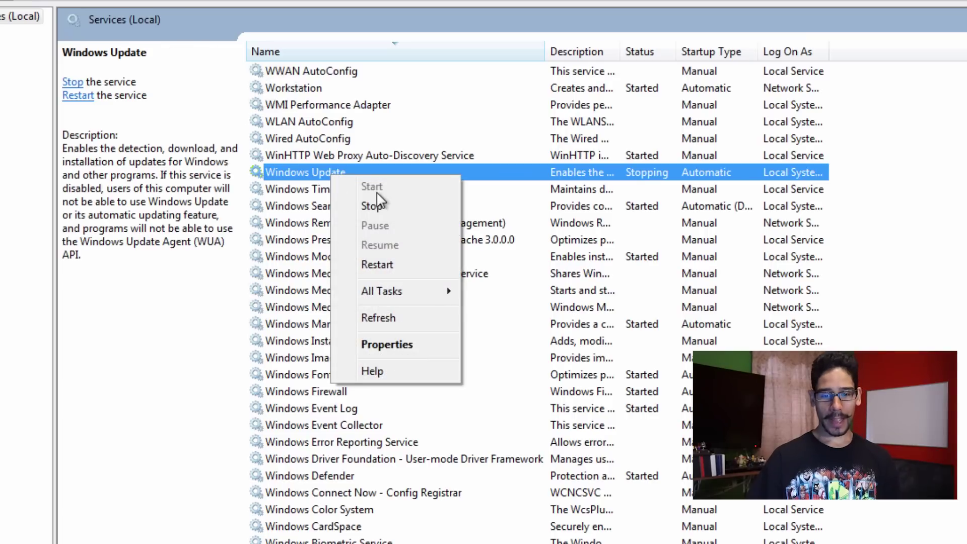
{"action": "left_click", "coordinate": [380, 205]}
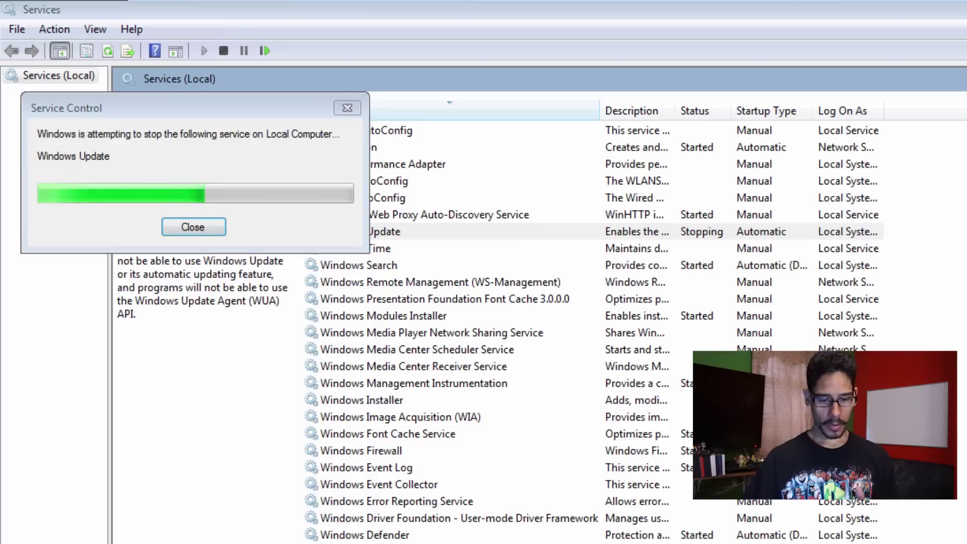
{"action": "key", "text": "super+e"}
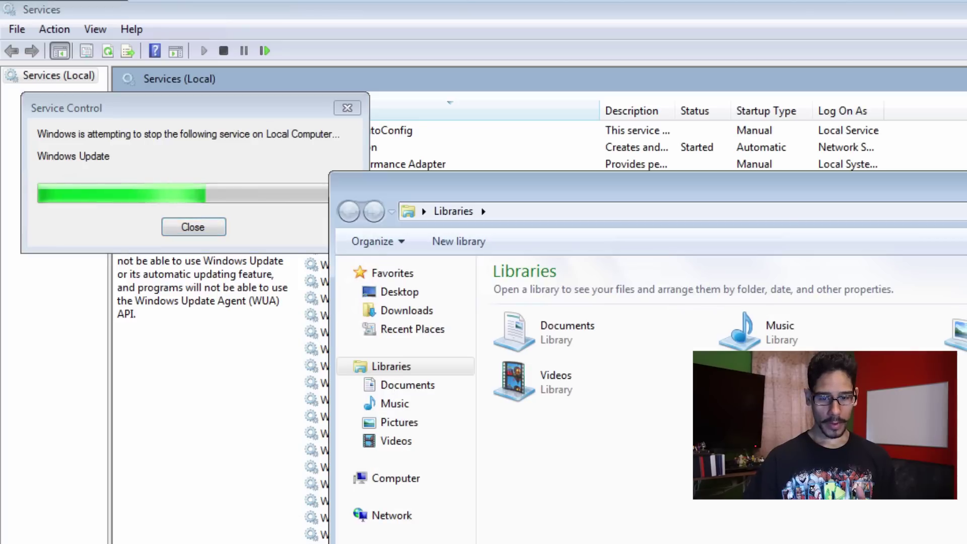
Step: Browse to C:\Windows and look inside the SoftwareDistribution folder
{"action": "left_click", "coordinate": [398, 481]}
{"action": "double_click", "coordinate": [579, 330]}
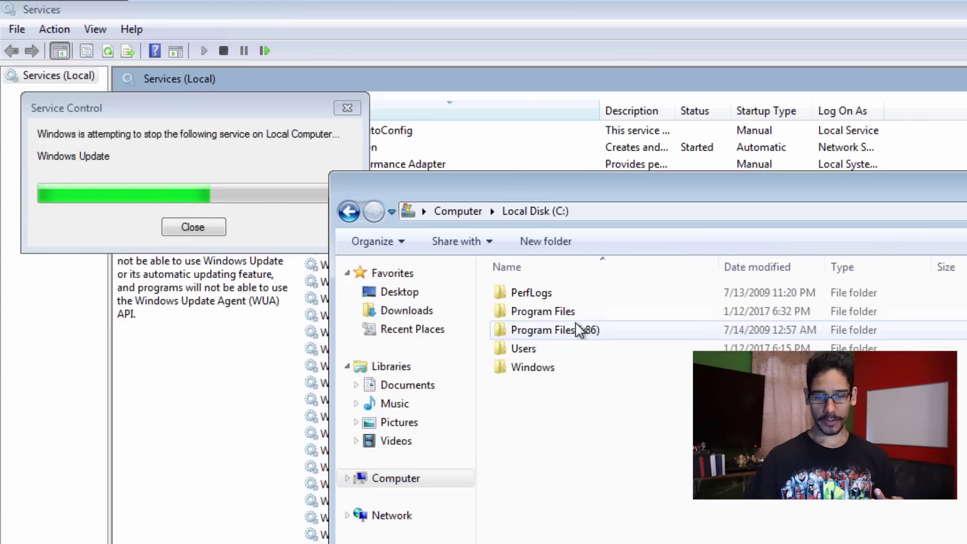
{"action": "double_click", "coordinate": [545, 373]}
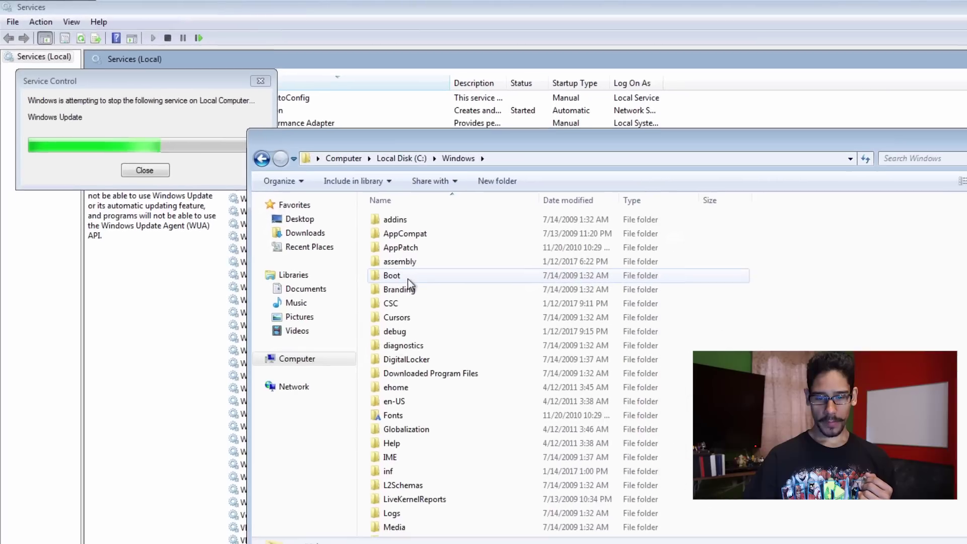
{"action": "scroll", "coordinate": [398, 274], "scroll_direction": "down", "scroll_amount": 1}
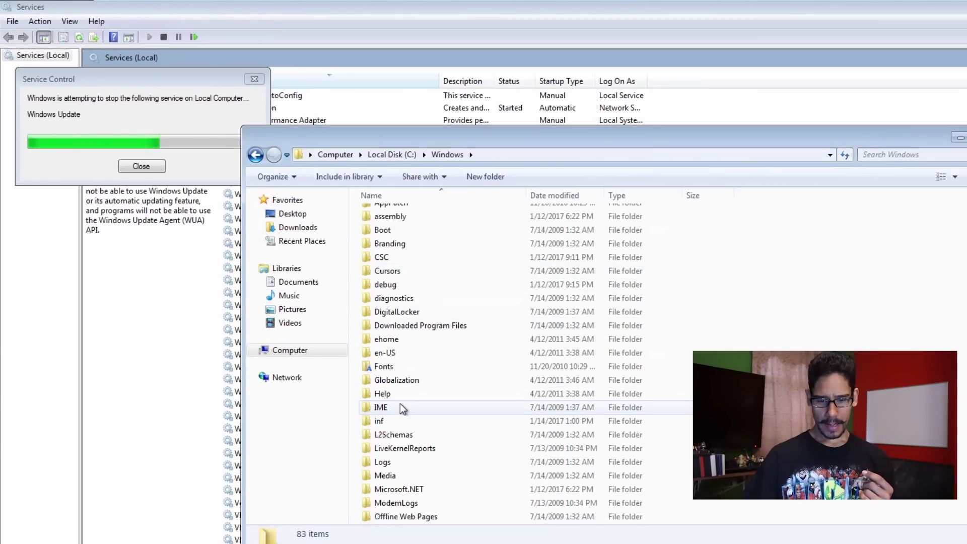
{"action": "scroll", "coordinate": [401, 408], "scroll_direction": "down", "scroll_amount": 1}
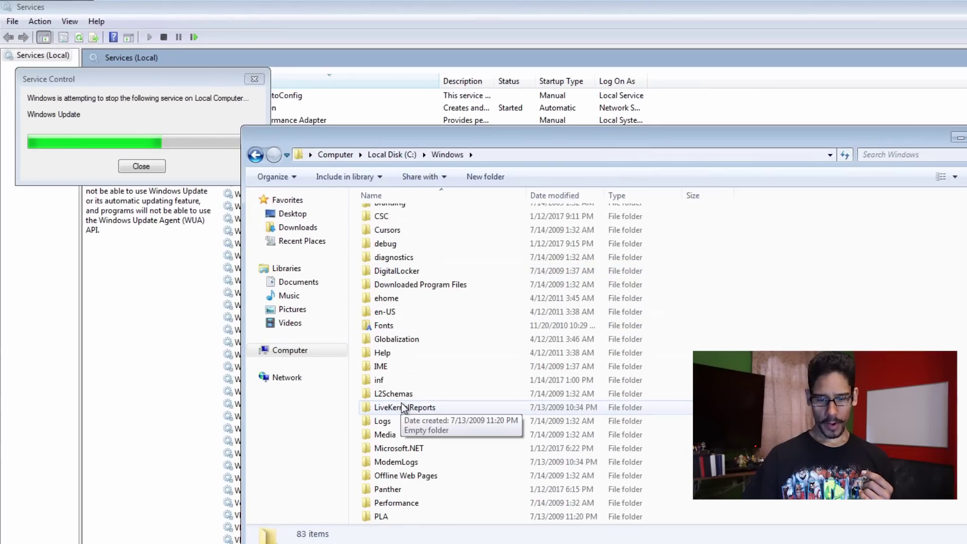
{"action": "scroll", "coordinate": [402, 403], "scroll_direction": "down", "scroll_amount": 6}
{"action": "left_click", "coordinate": [425, 462]}
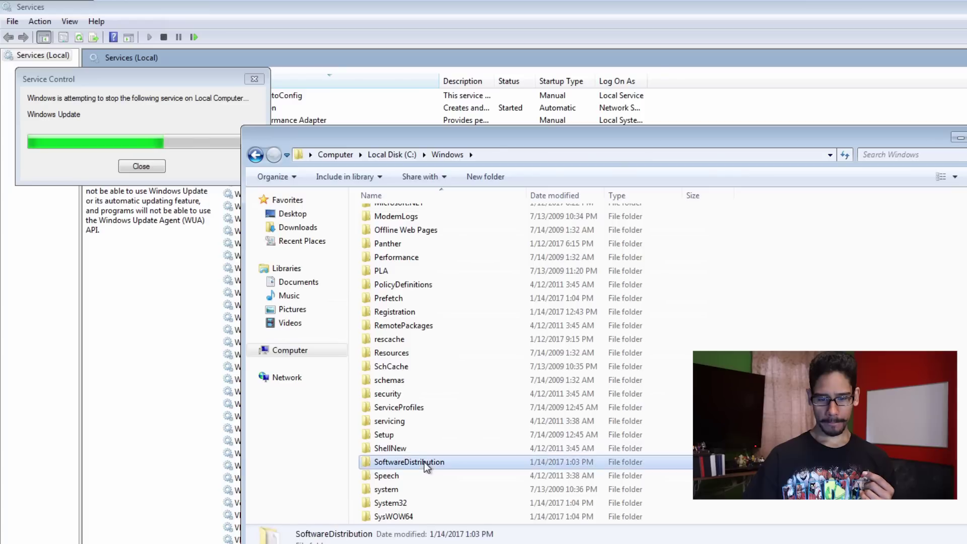
{"action": "double_click", "coordinate": [425, 461]}
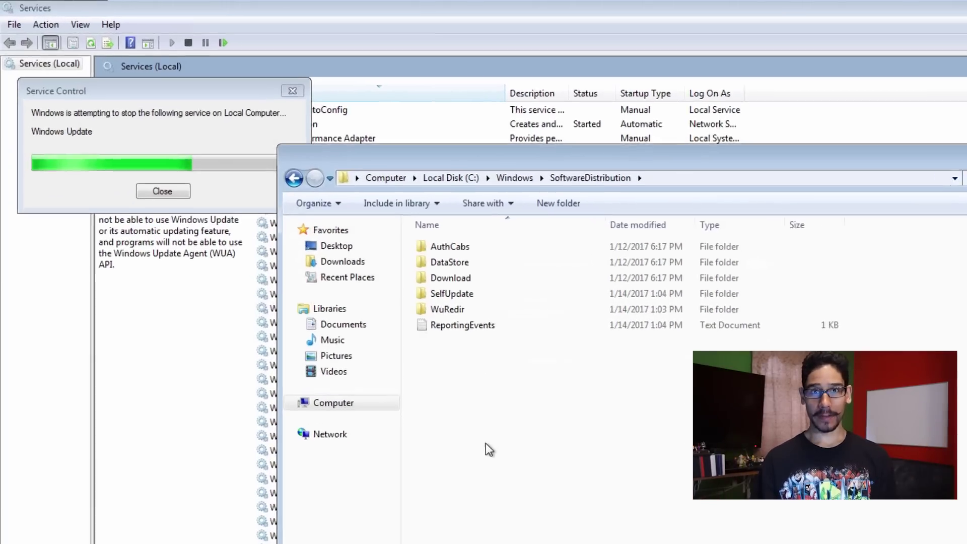
{"action": "key", "text": "BackSpace"}
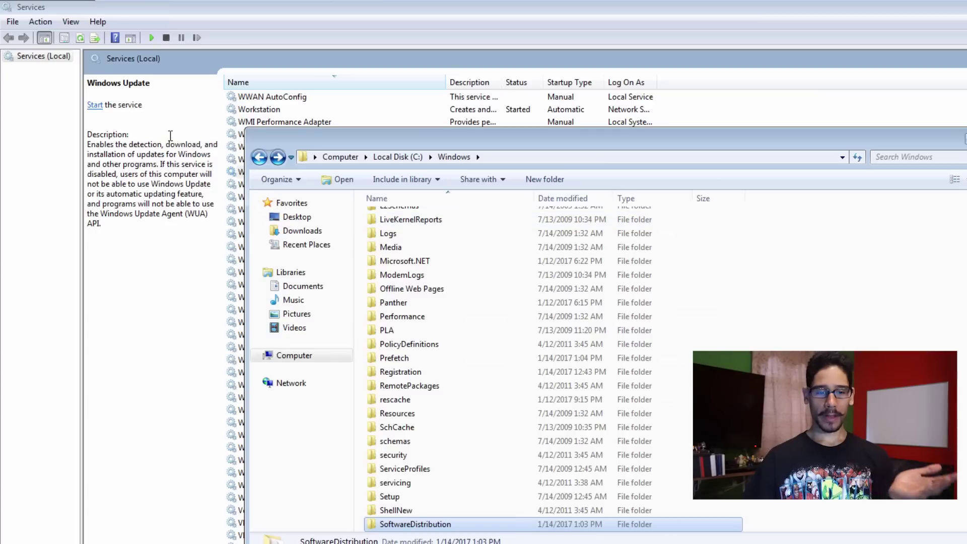
Step: Rename SoftwareDistribution to SoftwareDistribution.old, granting administrator permission
{"action": "scroll", "coordinate": [509, 406], "scroll_direction": "down", "scroll_amount": 1}
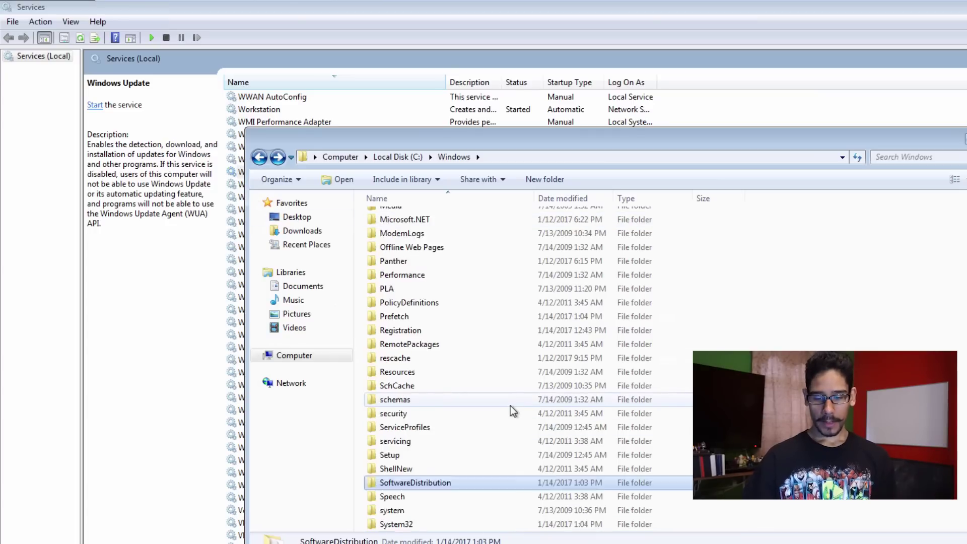
{"action": "scroll", "coordinate": [510, 406], "scroll_direction": "down", "scroll_amount": 1}
{"action": "left_click", "coordinate": [455, 439]}
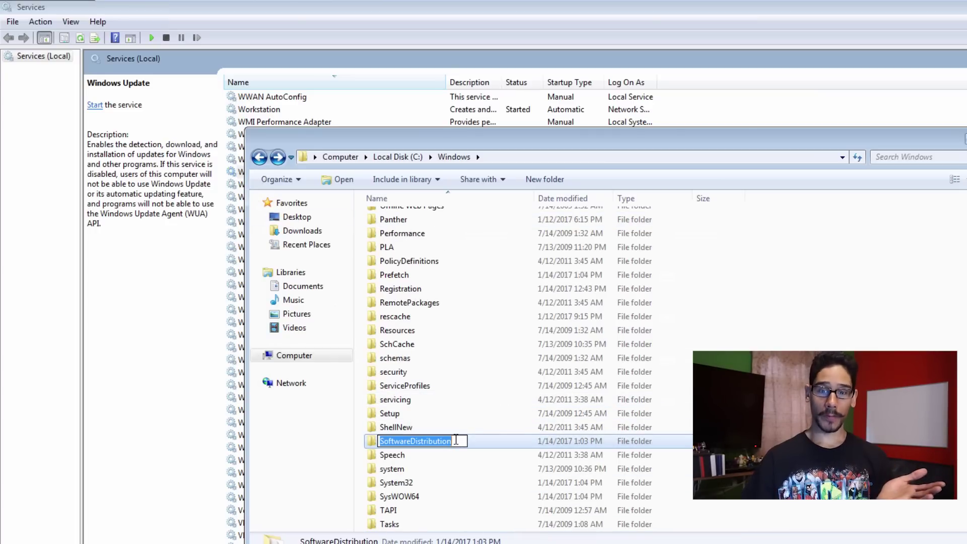
{"action": "key", "text": "End"}
{"action": "type", "text": ".old"}
{"action": "key", "text": "Return"}
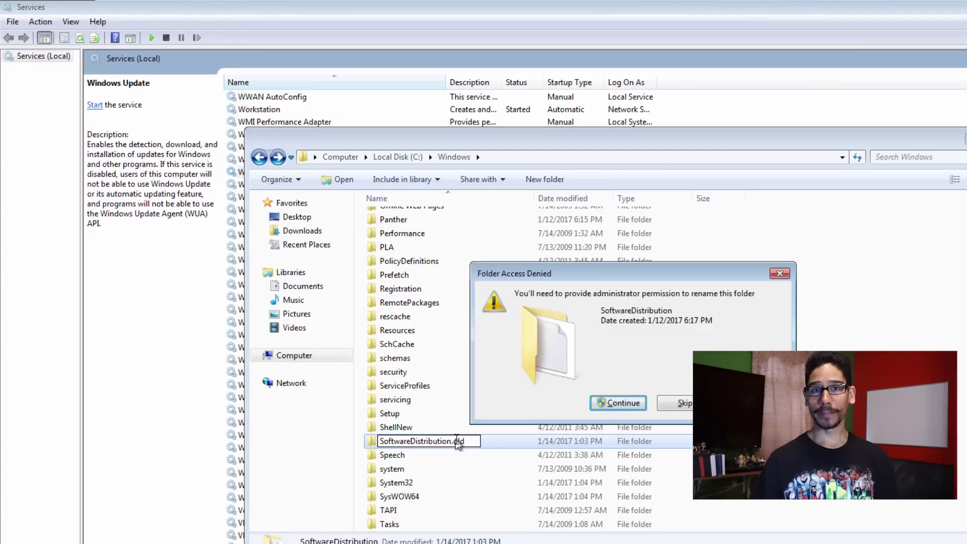
{"action": "left_click", "coordinate": [603, 403]}
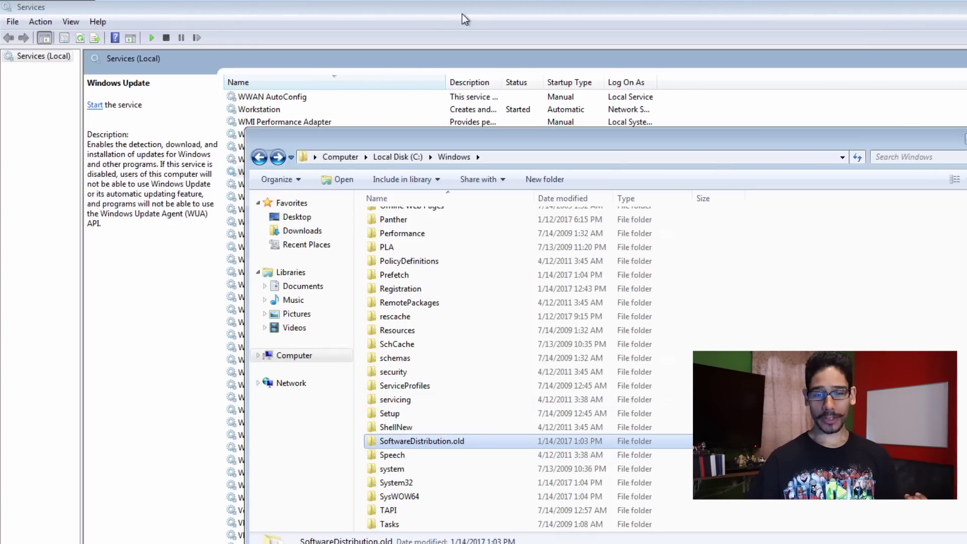
Step: Tile Services and Explorer side by side, start Windows Update, and open the recreated SoftwareDistribution folder
{"action": "left_click_drag", "start_coordinate": [462, 13], "coordinate": [426, 22]}
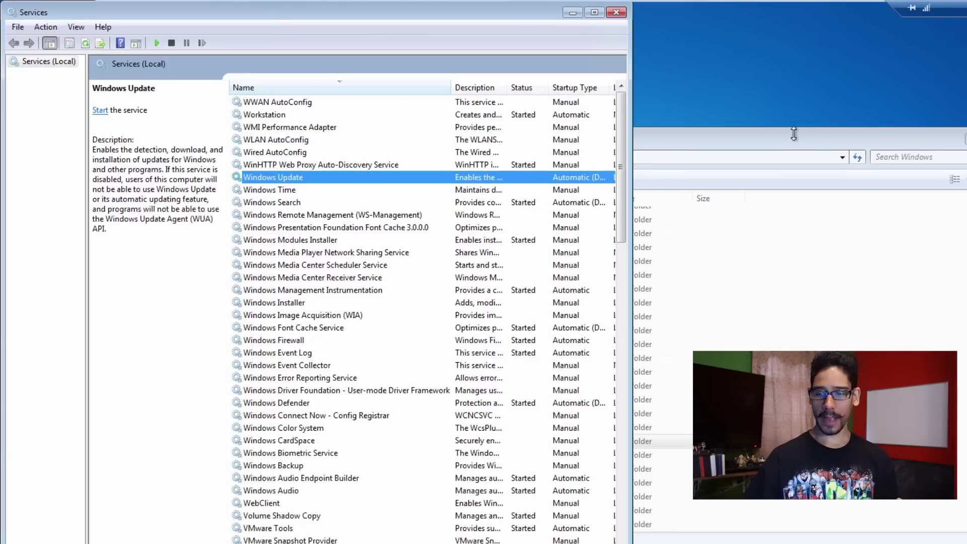
{"action": "left_click_drag", "start_coordinate": [794, 134], "coordinate": [794, 1]}
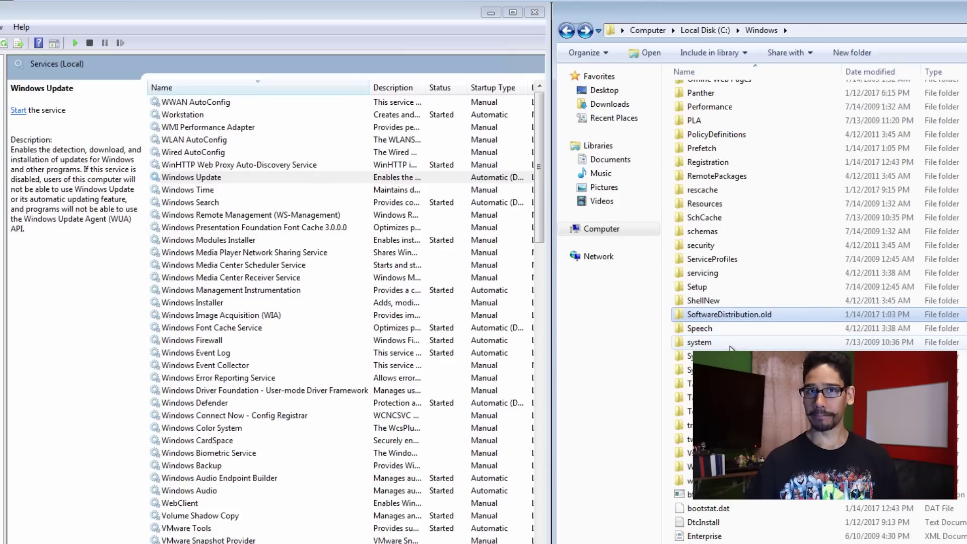
{"action": "left_click", "coordinate": [18, 110]}
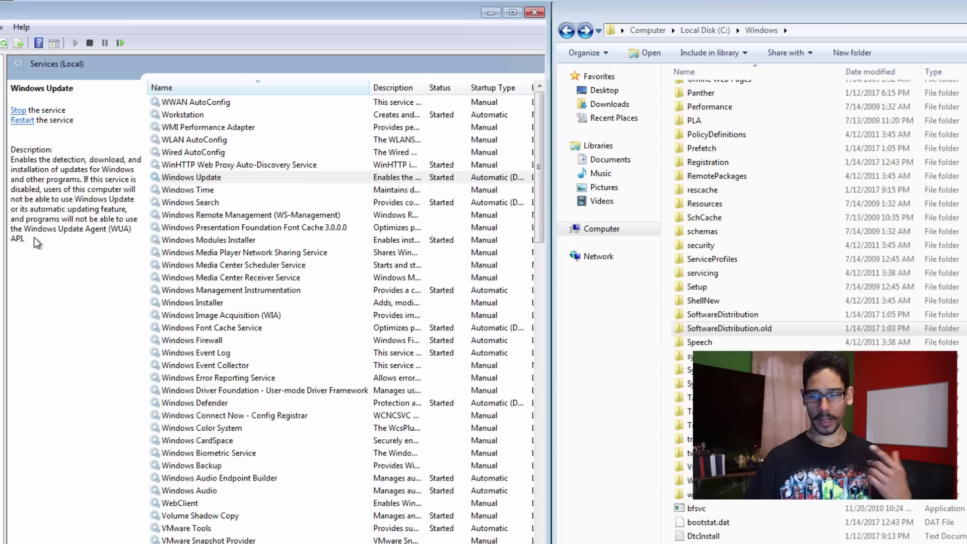
{"action": "left_click", "coordinate": [728, 317]}
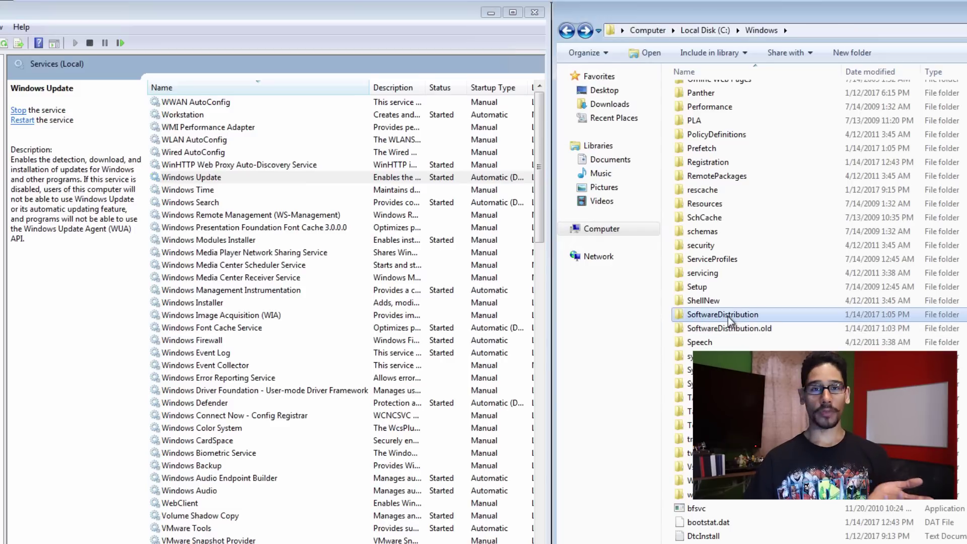
{"action": "double_click", "coordinate": [729, 317]}
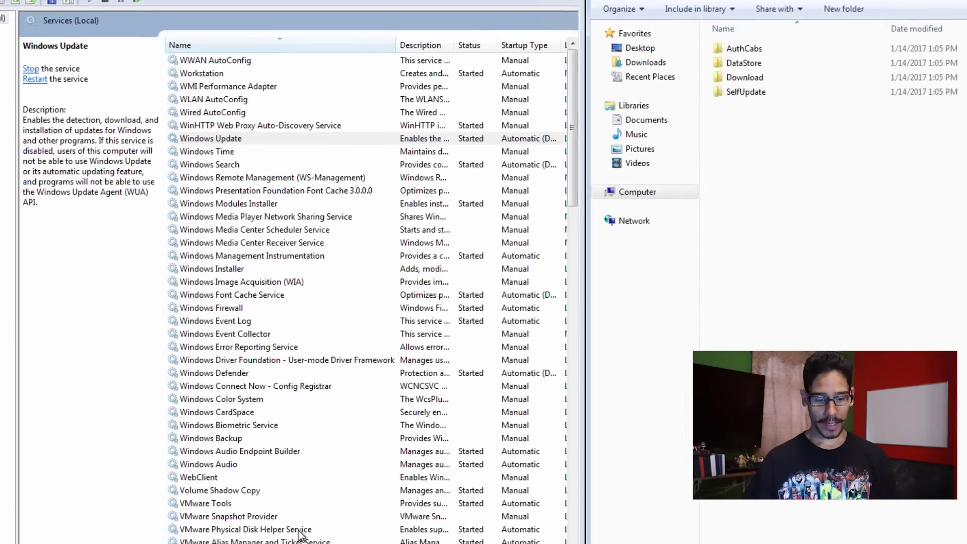
Step: Open Windows Update from Computer's system properties and run Check for updates
{"action": "key", "text": "super"}
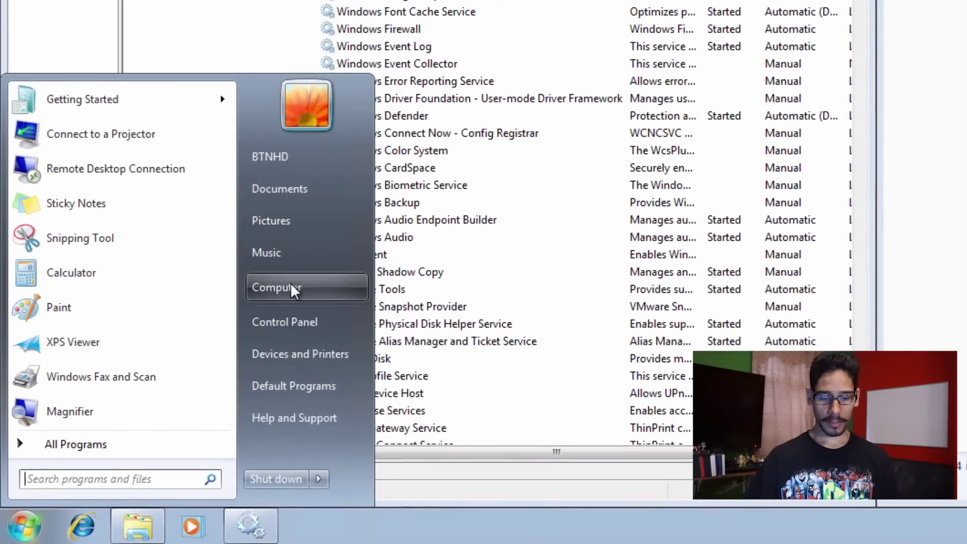
{"action": "right_click", "coordinate": [277, 314]}
{"action": "left_click", "coordinate": [344, 439]}
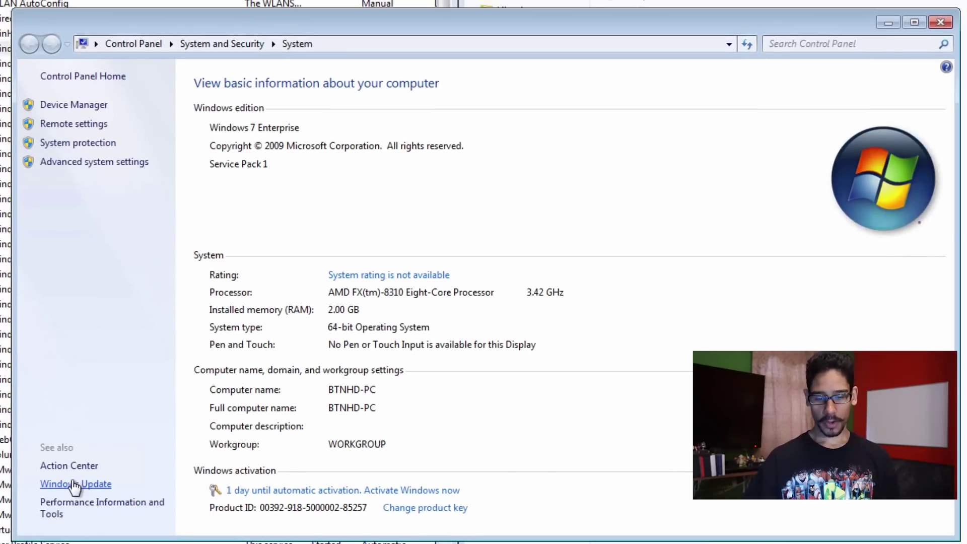
{"action": "left_click", "coordinate": [74, 485]}
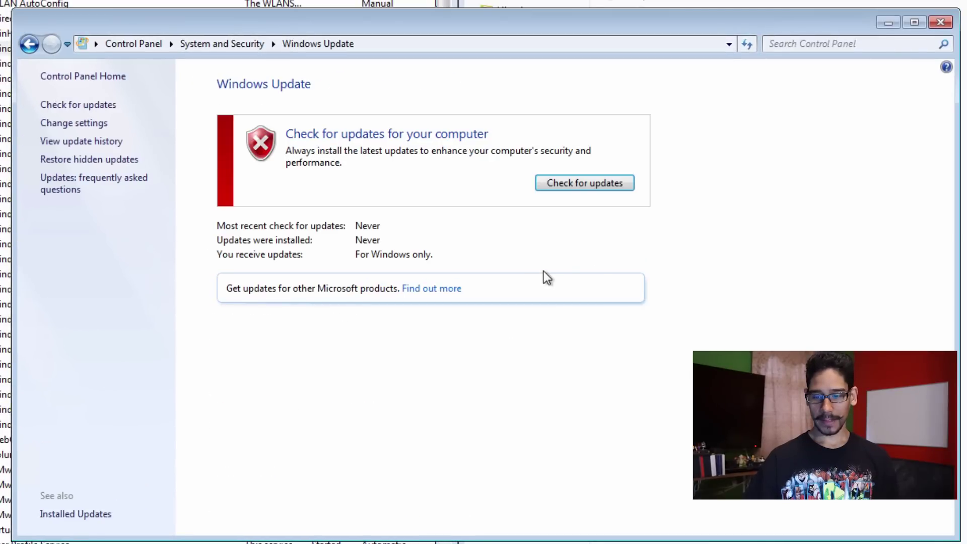
{"action": "left_click", "coordinate": [584, 183]}
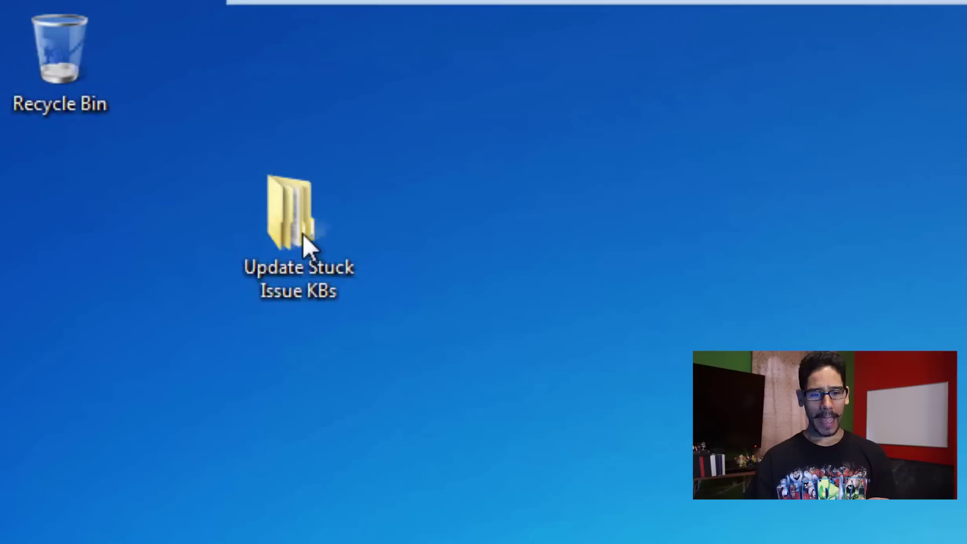
Step: Open the Update Stuck Issue KBs desktop folder and its 1 - KB3020369 subfolder
{"action": "double_click", "coordinate": [309, 244]}
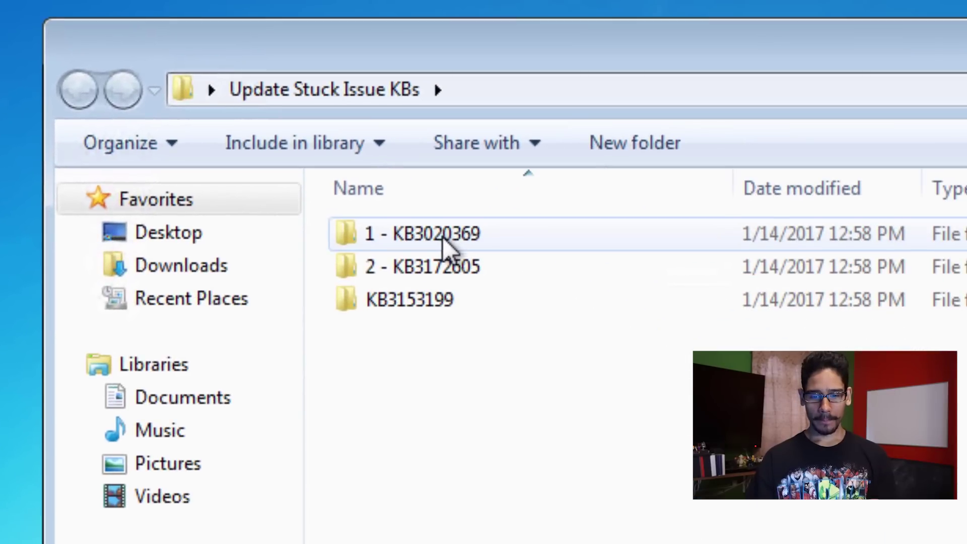
{"action": "left_click", "coordinate": [477, 253]}
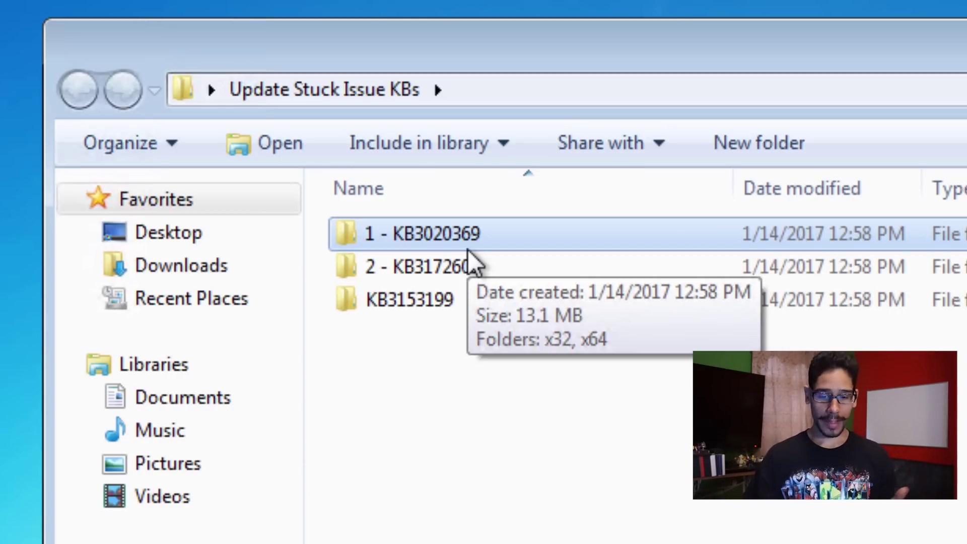
{"action": "double_click", "coordinate": [465, 235]}
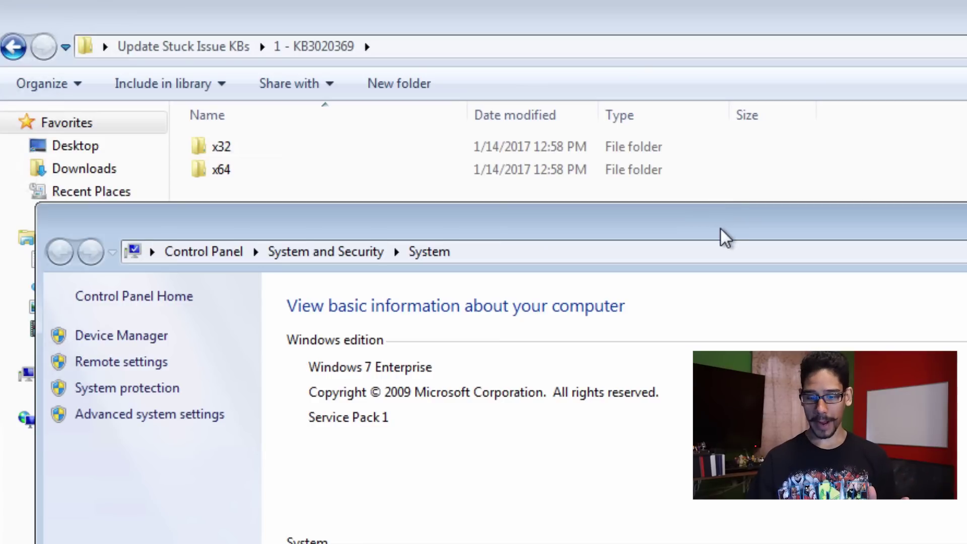
Step: Run Windows6.1-KB3020369-x64.msu from the x64 folder in the Standalone Installer
{"action": "left_click_drag", "start_coordinate": [721, 228], "coordinate": [735, 201]}
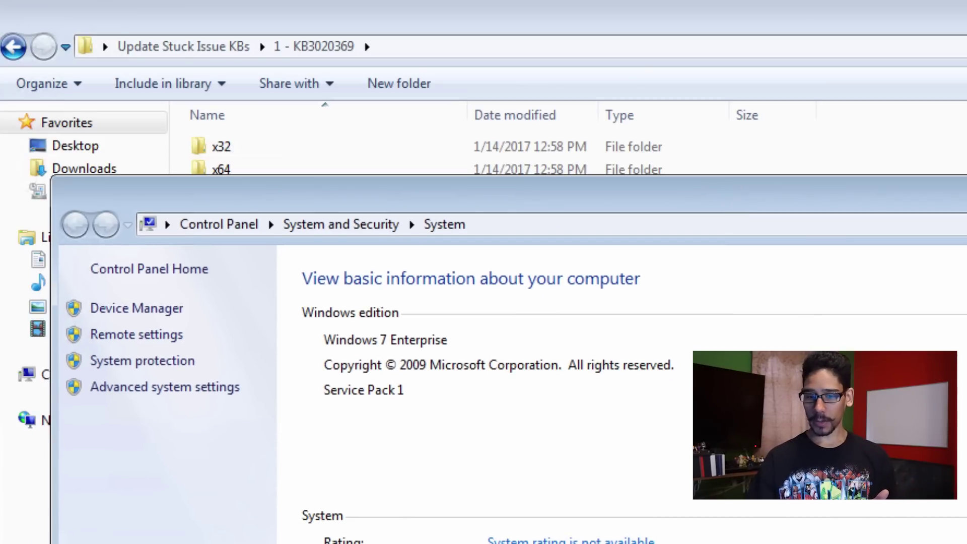
{"action": "left_click", "coordinate": [299, 171]}
{"action": "double_click", "coordinate": [233, 167]}
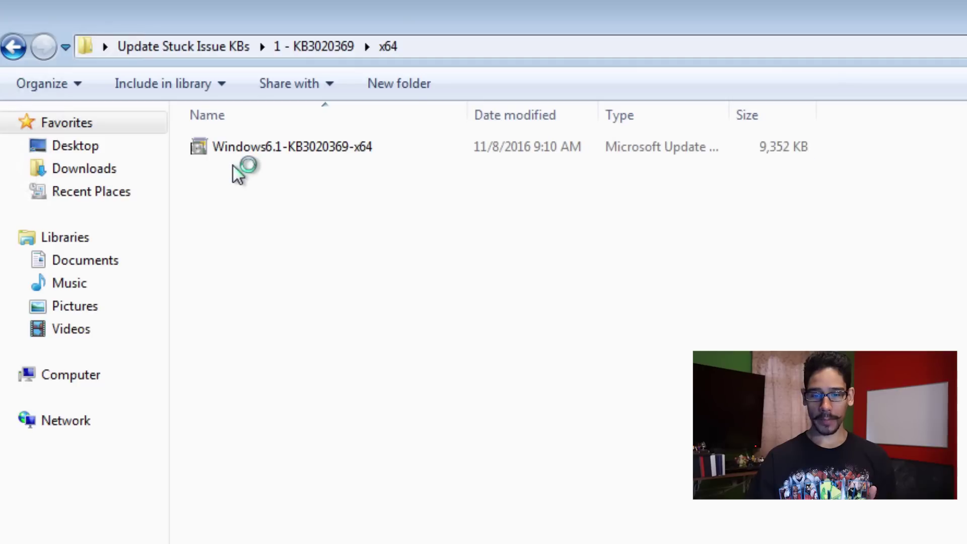
{"action": "double_click", "coordinate": [304, 147]}
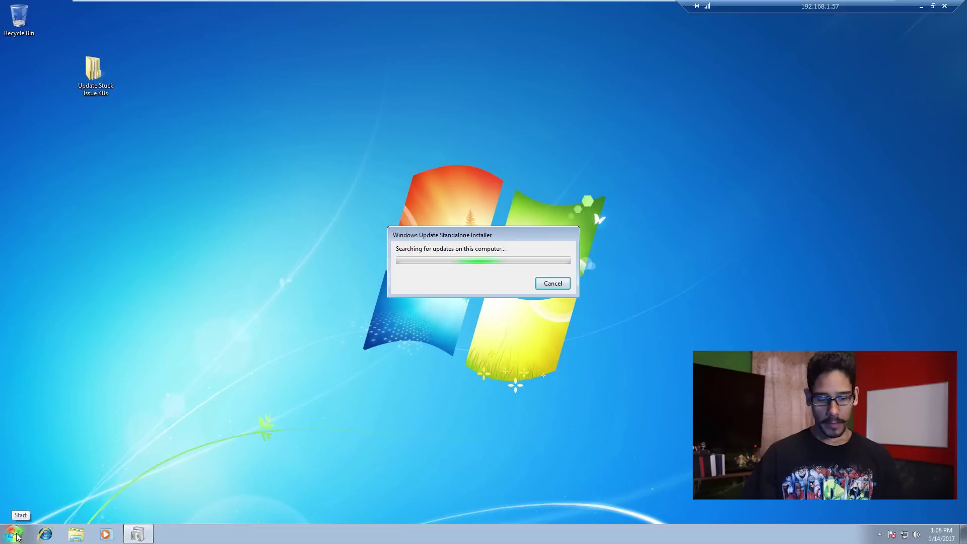
Step: Restart the computer using the Start menu's Shut down options
{"action": "left_click", "coordinate": [14, 533]}
{"action": "left_click", "coordinate": [176, 509]}
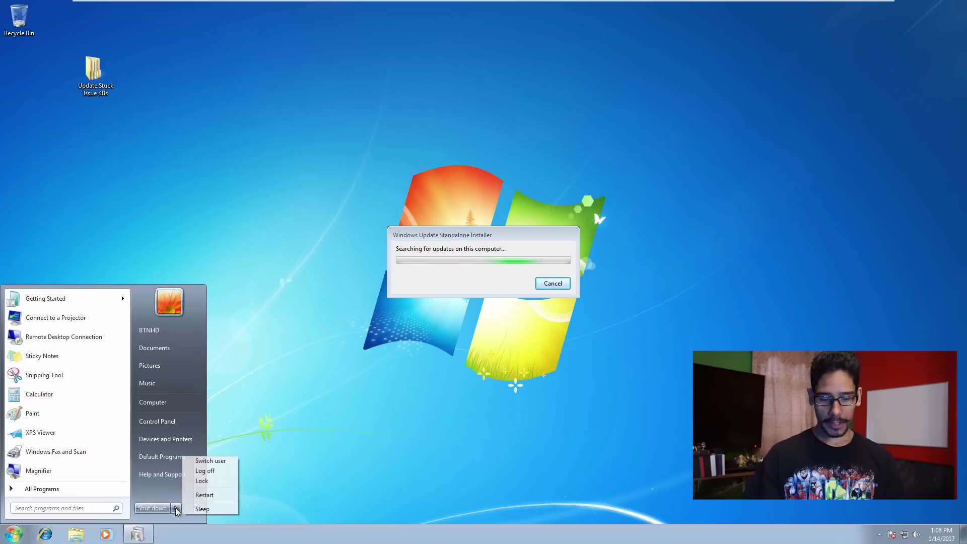
{"action": "left_click", "coordinate": [202, 495]}
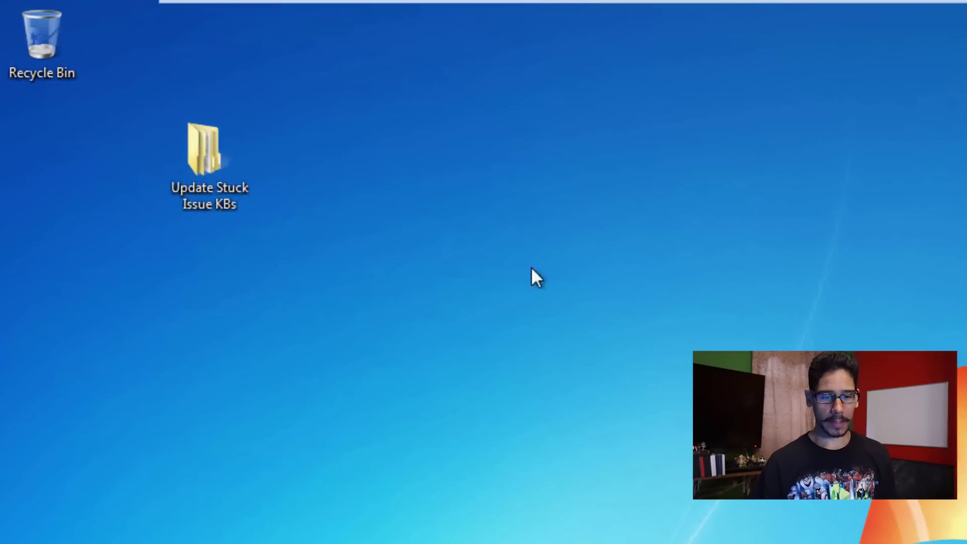
Step: Install KB3020369 from 1 - KB3020369\x64, then return to the KBs folder and select 2 - KB3172605
{"action": "double_click", "coordinate": [194, 150]}
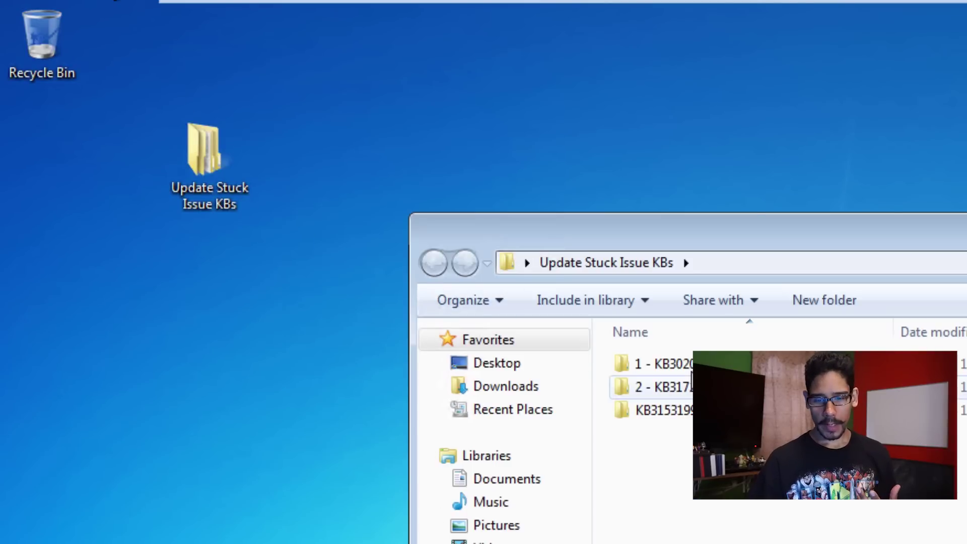
{"action": "double_click", "coordinate": [686, 365]}
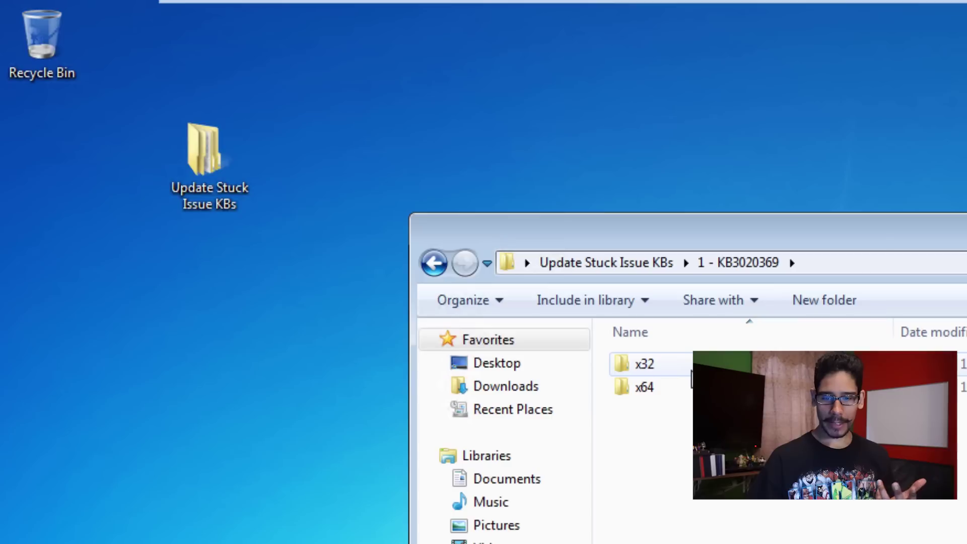
{"action": "double_click", "coordinate": [654, 388]}
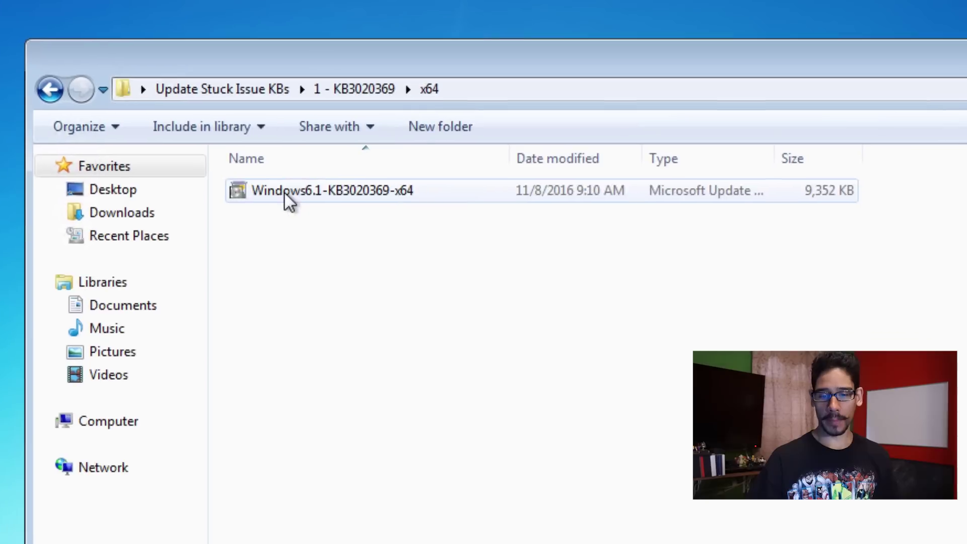
{"action": "double_click", "coordinate": [464, 273]}
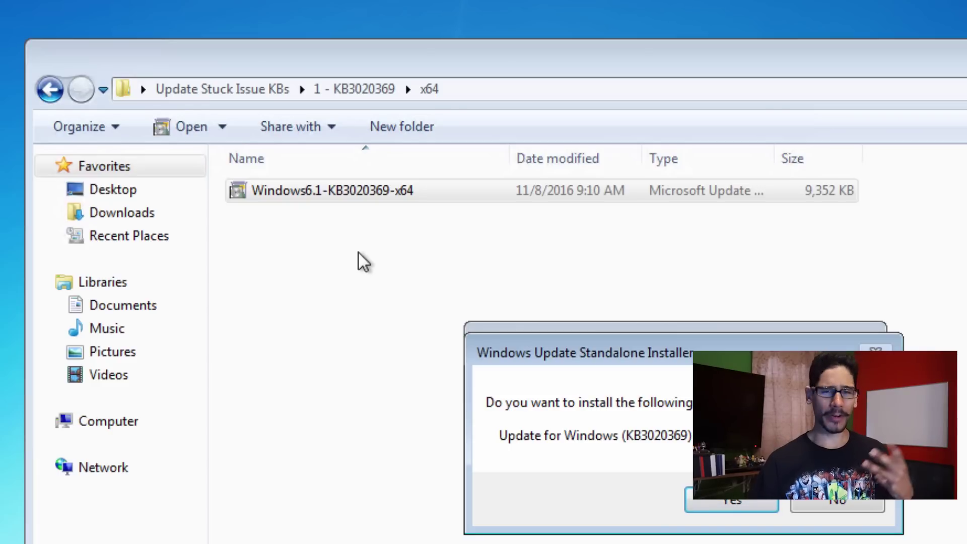
{"action": "left_click", "coordinate": [756, 508]}
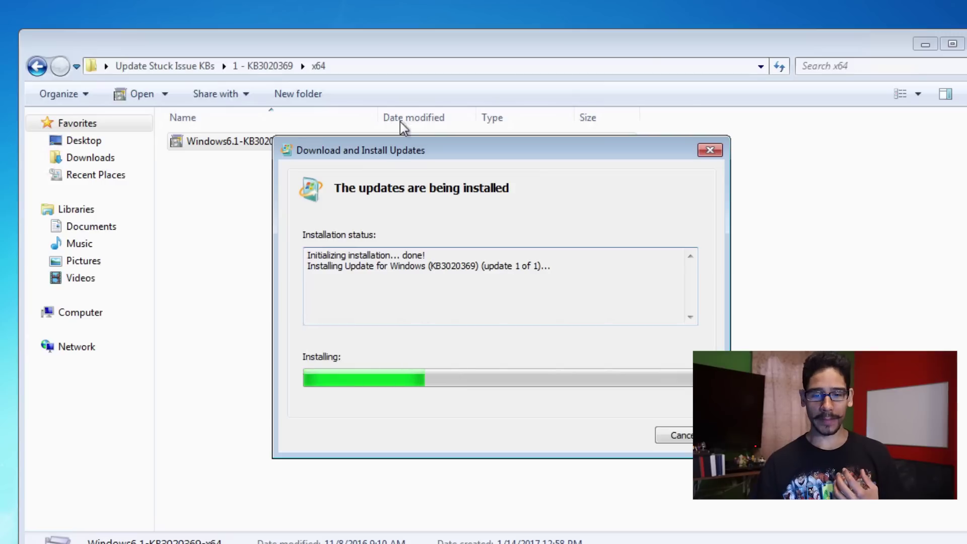
{"action": "left_click", "coordinate": [193, 69]}
{"action": "left_click", "coordinate": [218, 160]}
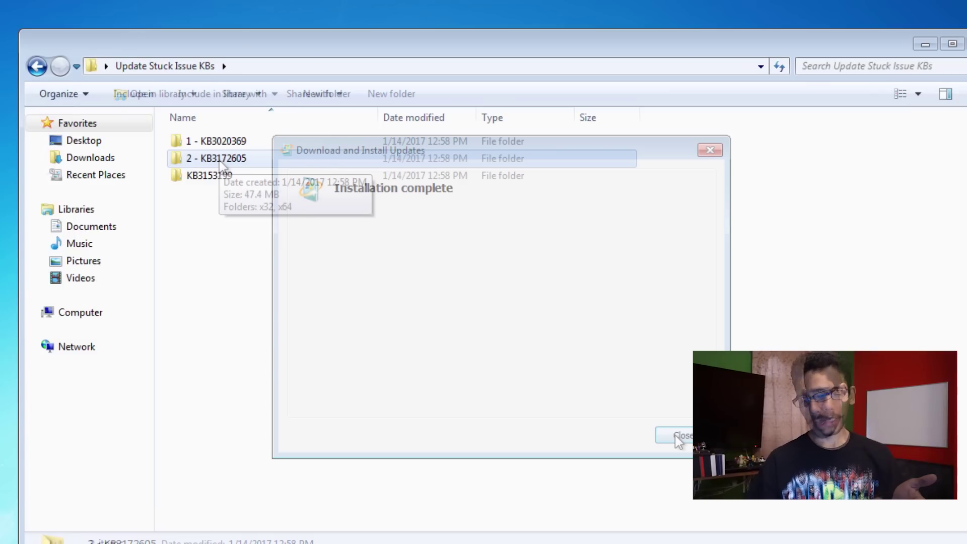
{"action": "left_click", "coordinate": [677, 440]}
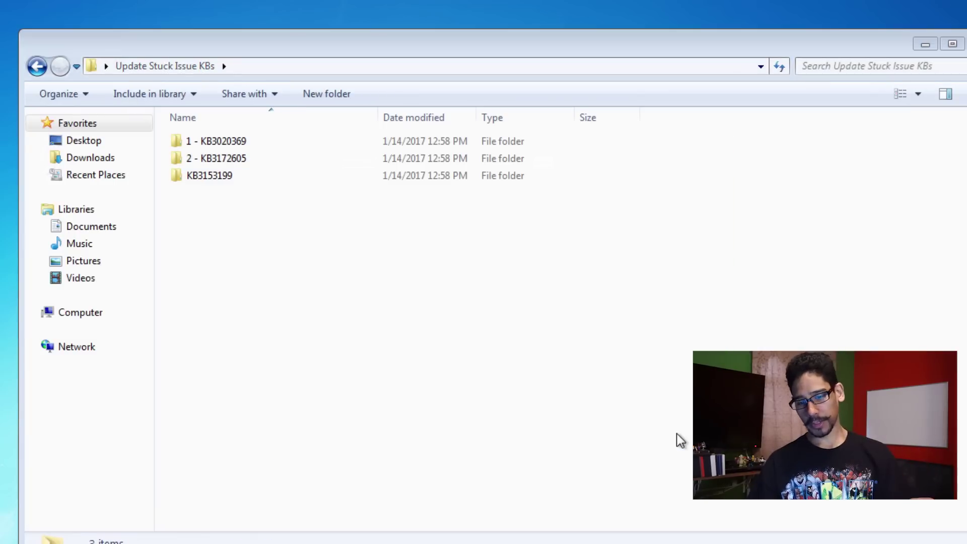
{"action": "double_click", "coordinate": [225, 158]}
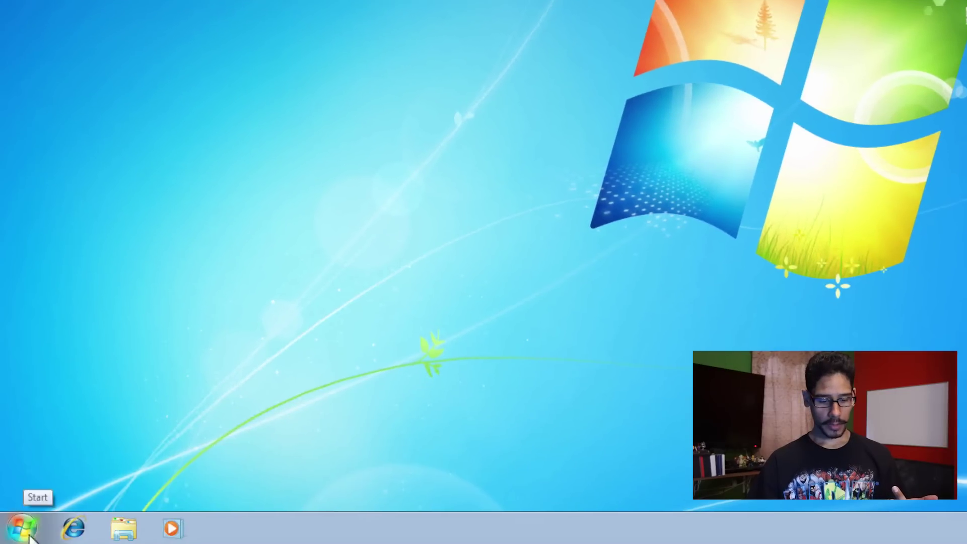
{"action": "left_click", "coordinate": [22, 528]}
{"action": "left_click", "coordinate": [544, 350]}
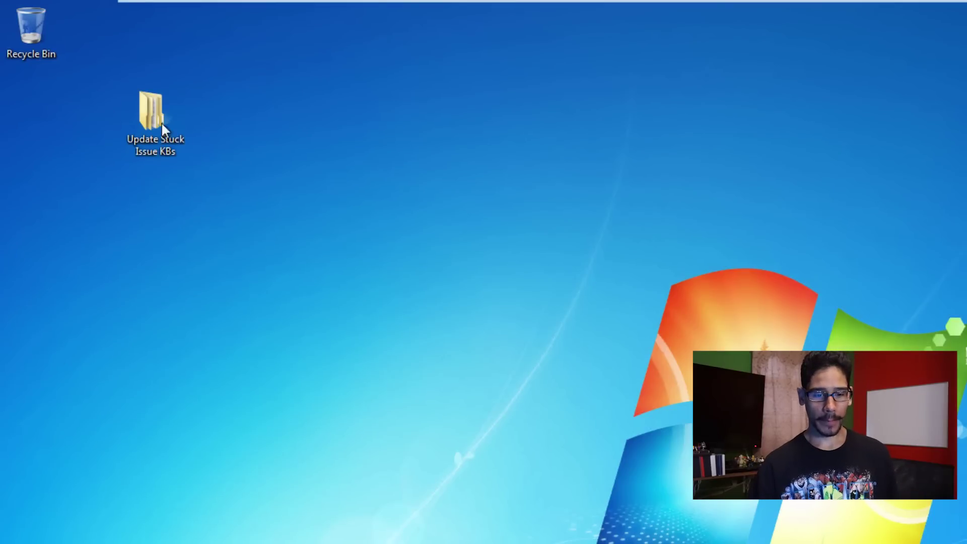
Step: Run and approve Windows6.1-KB3172605-x64.msu from Update Stuck Issue KBs\2 - KB3172605\x64
{"action": "double_click", "coordinate": [161, 122]}
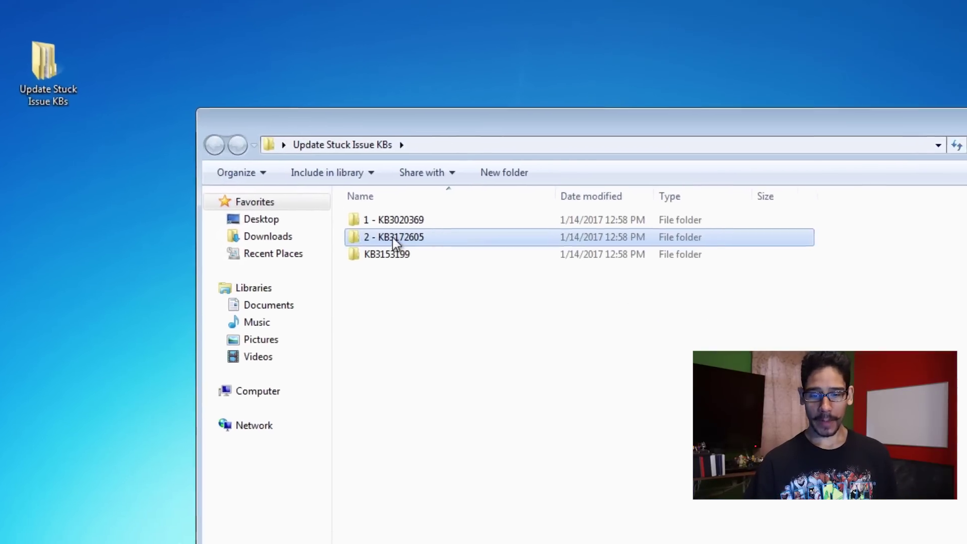
{"action": "double_click", "coordinate": [393, 237]}
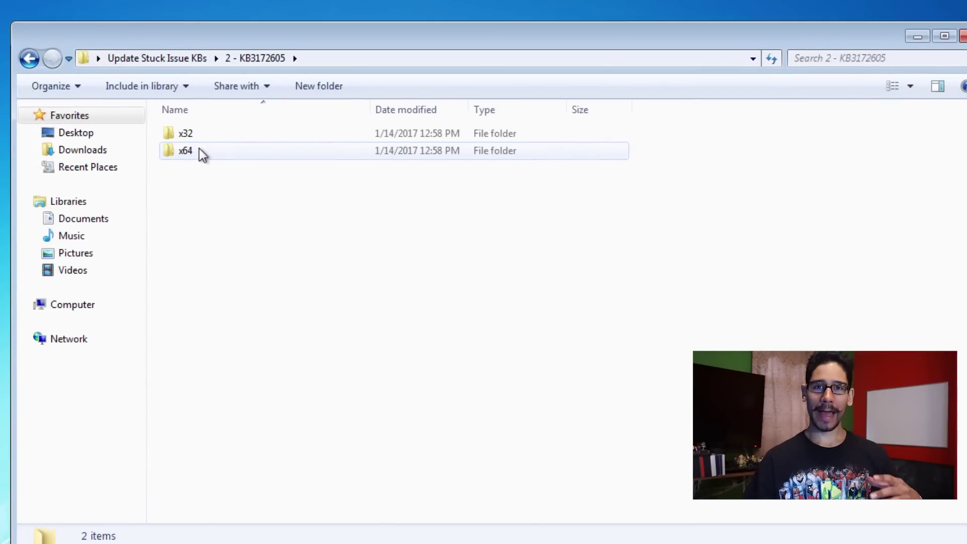
{"action": "mouse_move", "coordinate": [199, 149]}
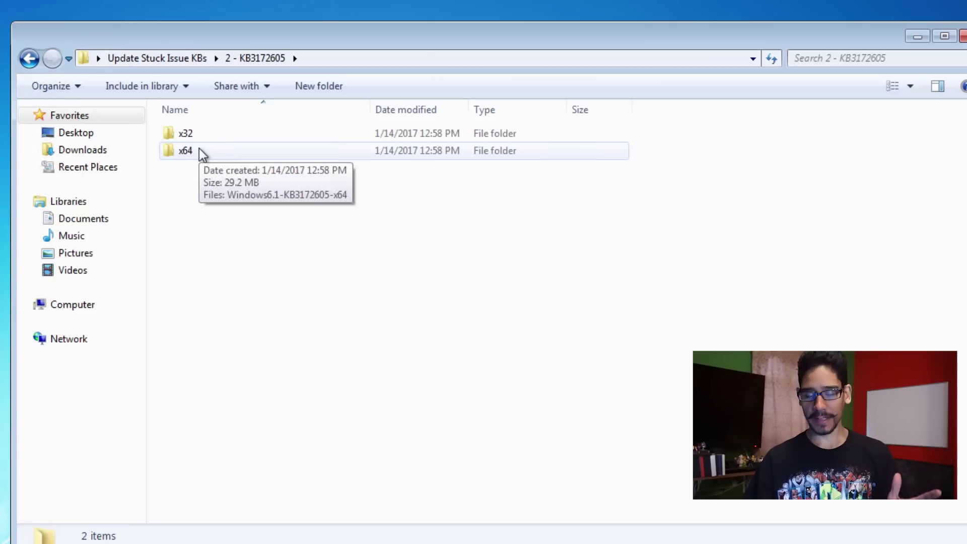
{"action": "double_click", "coordinate": [186, 150]}
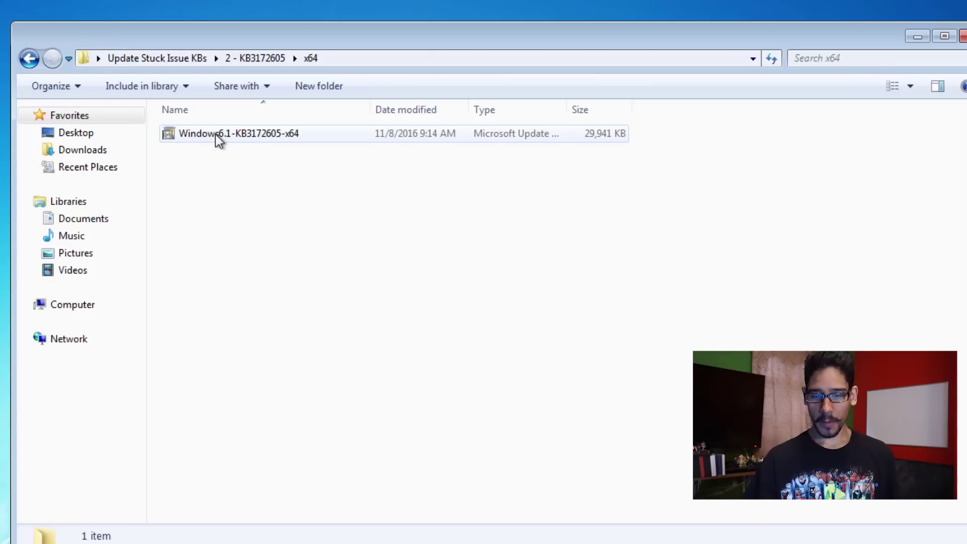
{"action": "double_click", "coordinate": [216, 134]}
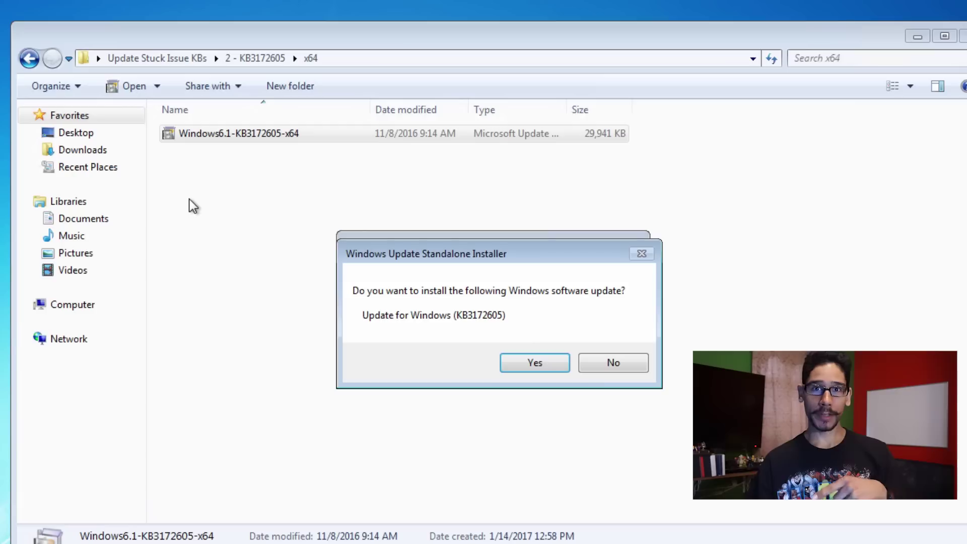
{"action": "left_click", "coordinate": [507, 363]}
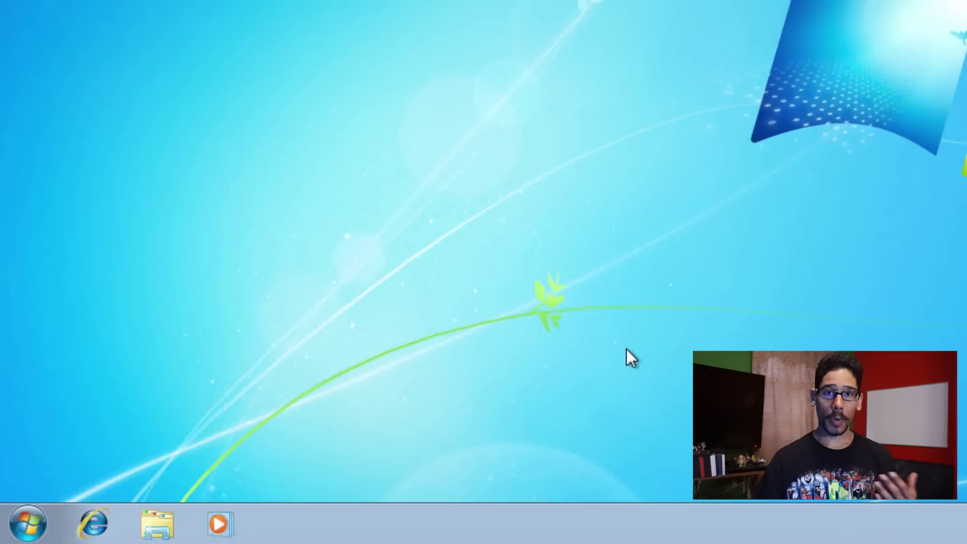
Step: Go from Computer's Properties to the Windows Update page and start a check for updates
{"action": "left_click", "coordinate": [27, 524]}
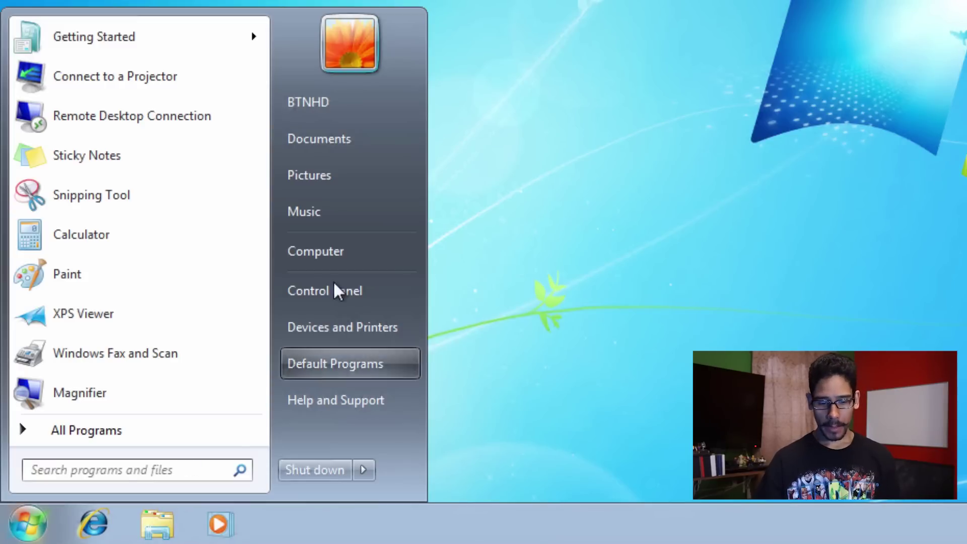
{"action": "right_click", "coordinate": [337, 256]}
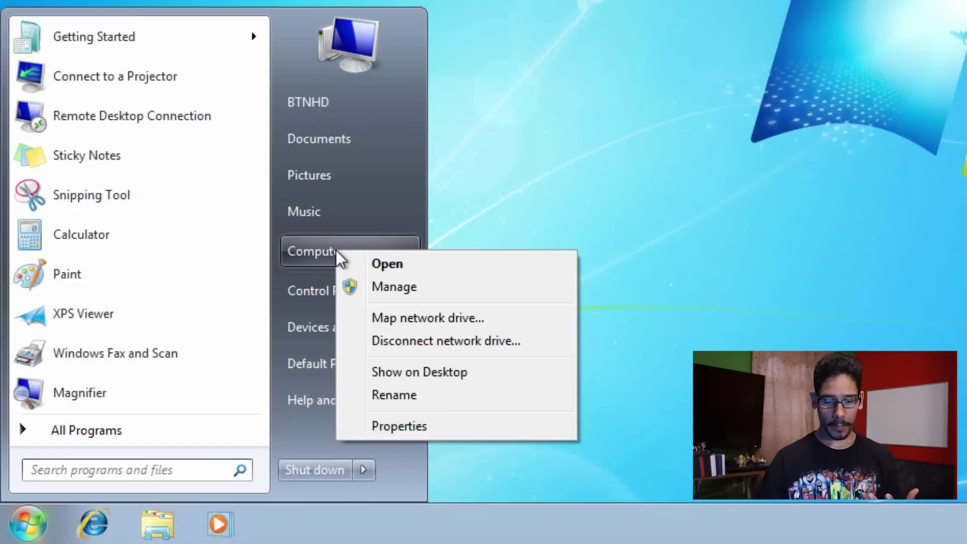
{"action": "left_click", "coordinate": [411, 436]}
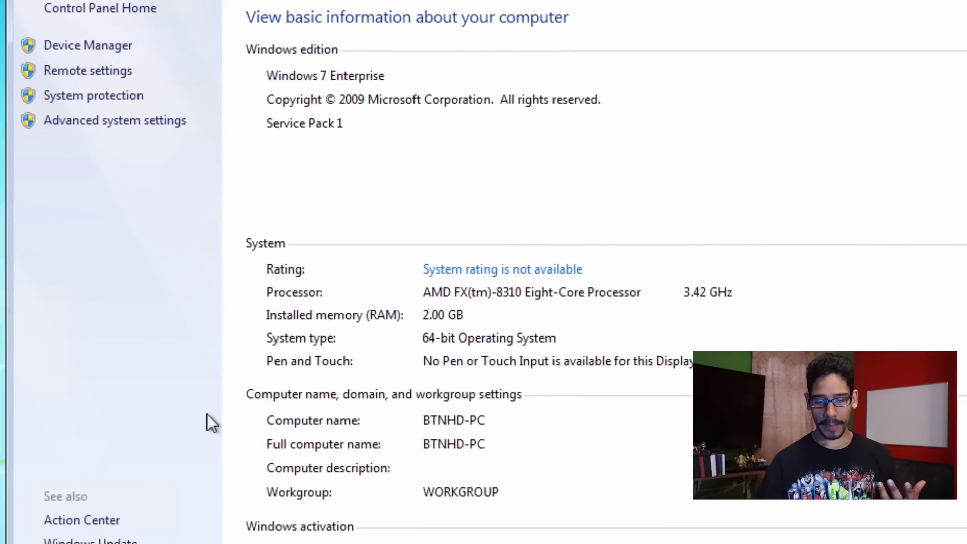
{"action": "left_click", "coordinate": [120, 466]}
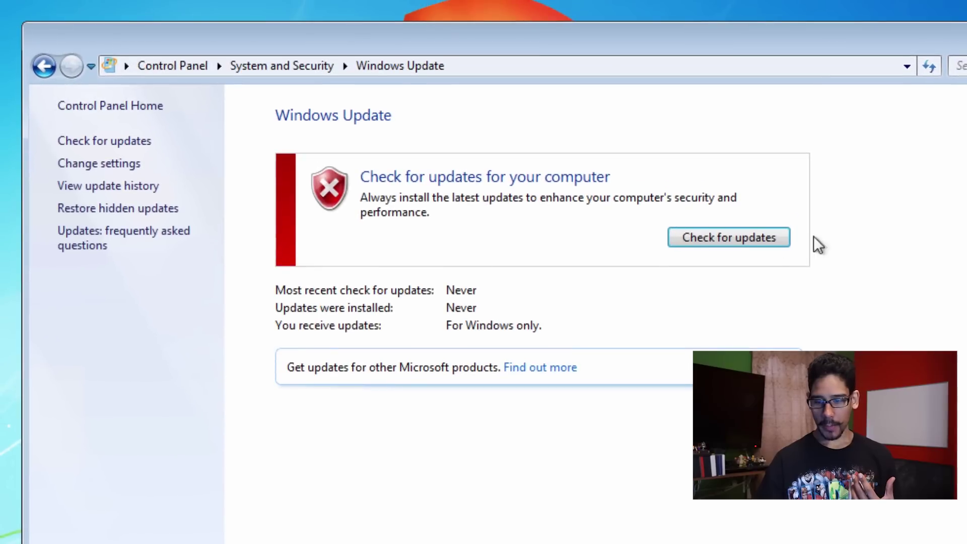
{"action": "left_click", "coordinate": [737, 242]}
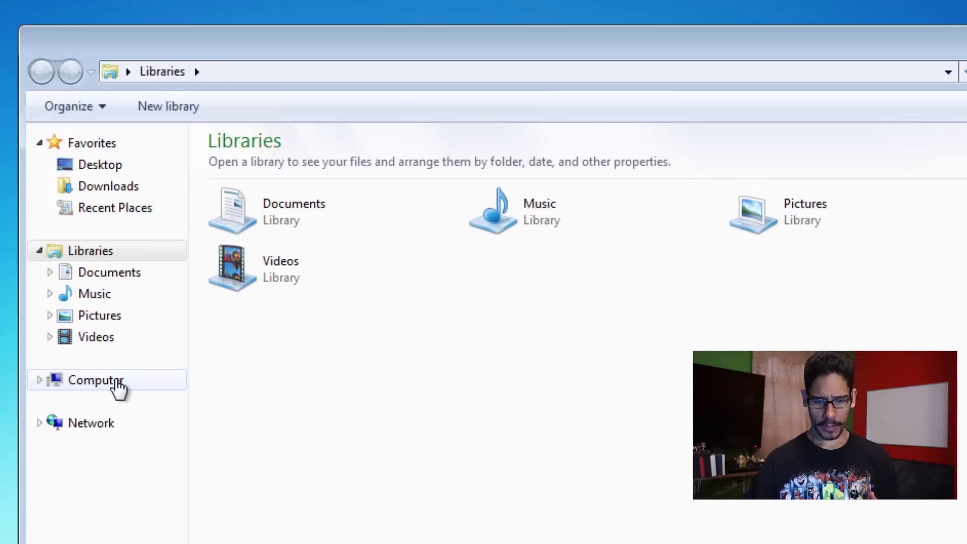
Step: Browse to Z: > Transfers > WSUS Offline Update > wsusoffline1062 > wsusoffline
{"action": "left_click", "coordinate": [119, 389]}
{"action": "double_click", "coordinate": [317, 357]}
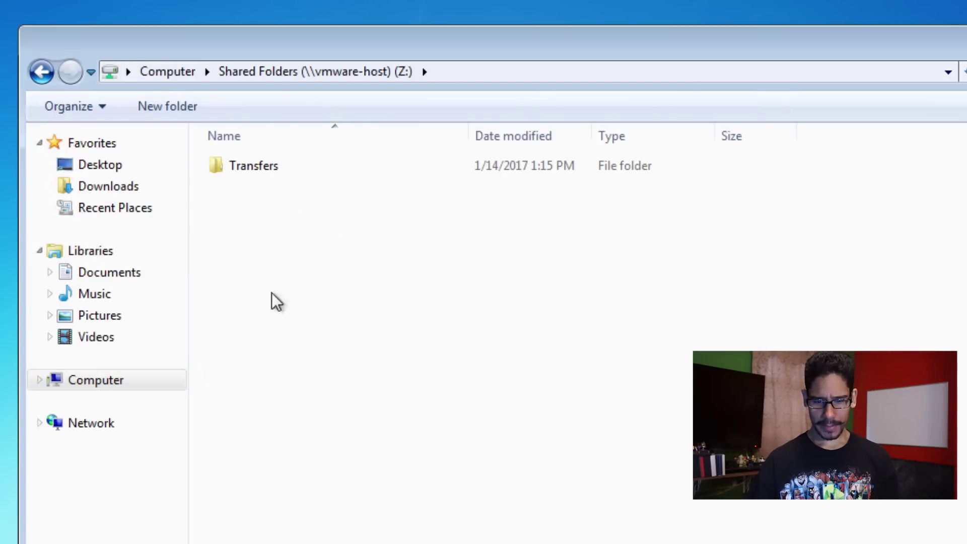
{"action": "double_click", "coordinate": [260, 167]}
{"action": "double_click", "coordinate": [291, 340]}
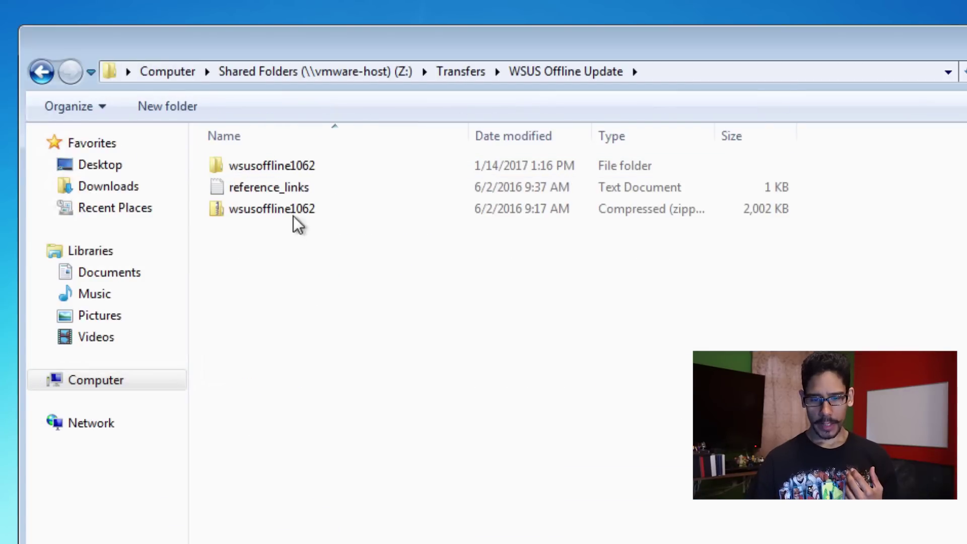
{"action": "double_click", "coordinate": [280, 164]}
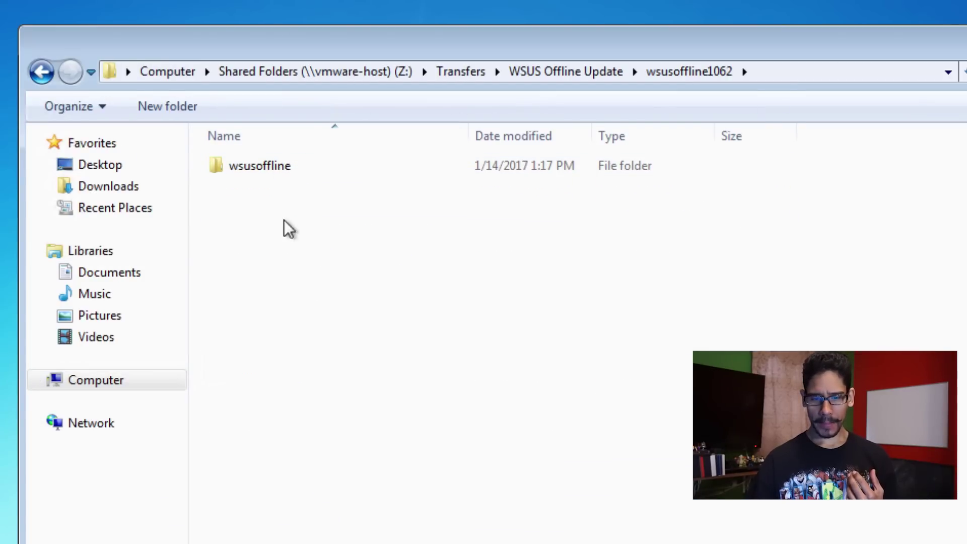
{"action": "double_click", "coordinate": [272, 171]}
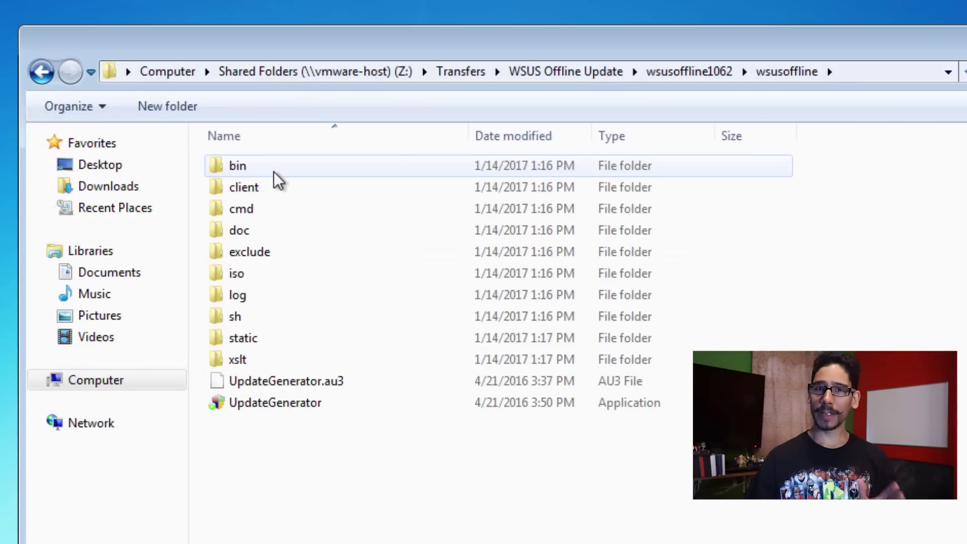
Step: Launch UpdateGenerator past the security warning, view the 10.6.2 Generator, then close it
{"action": "double_click", "coordinate": [287, 409]}
{"action": "left_click", "coordinate": [670, 398]}
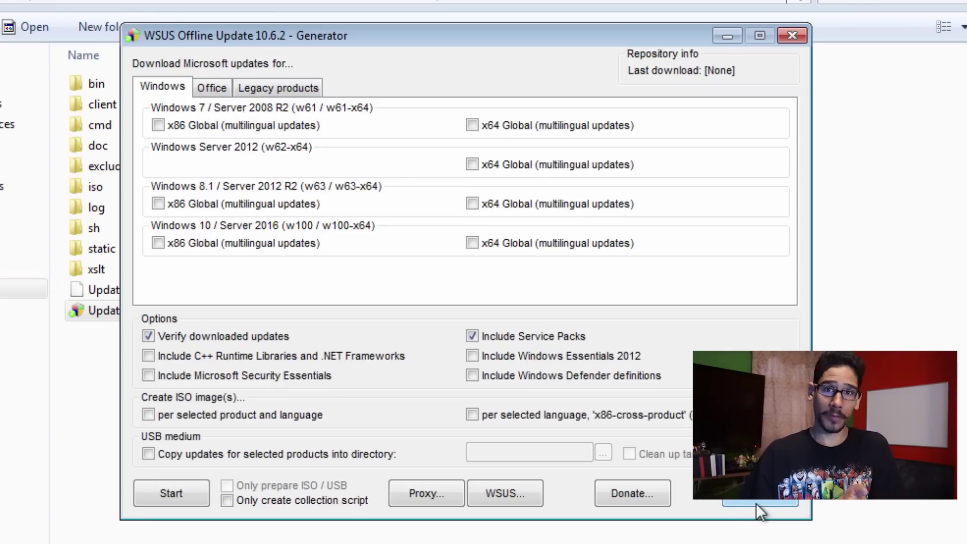
{"action": "left_click", "coordinate": [771, 503]}
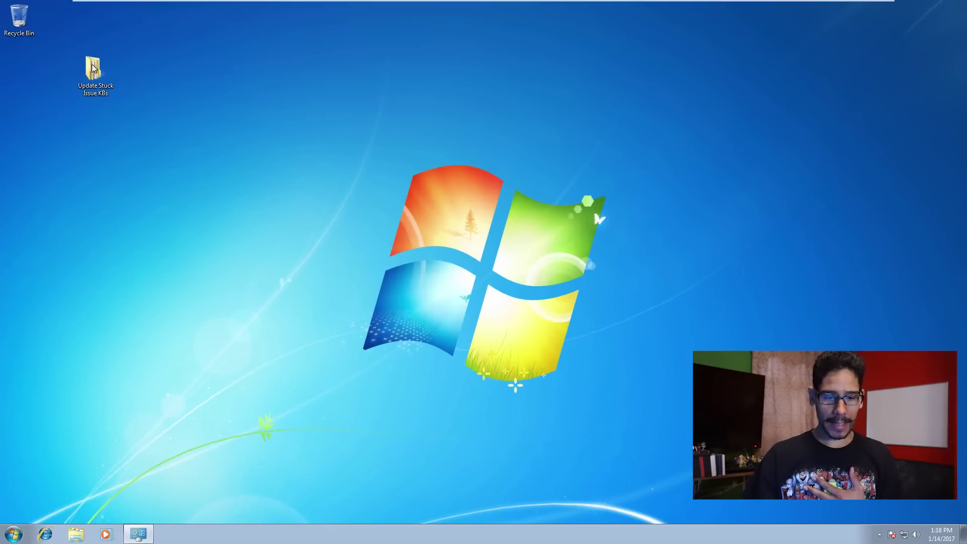
Step: Open the Update Stuck Issue KBs desktop folder and move the Windows Update window right
{"action": "double_click", "coordinate": [92, 68]}
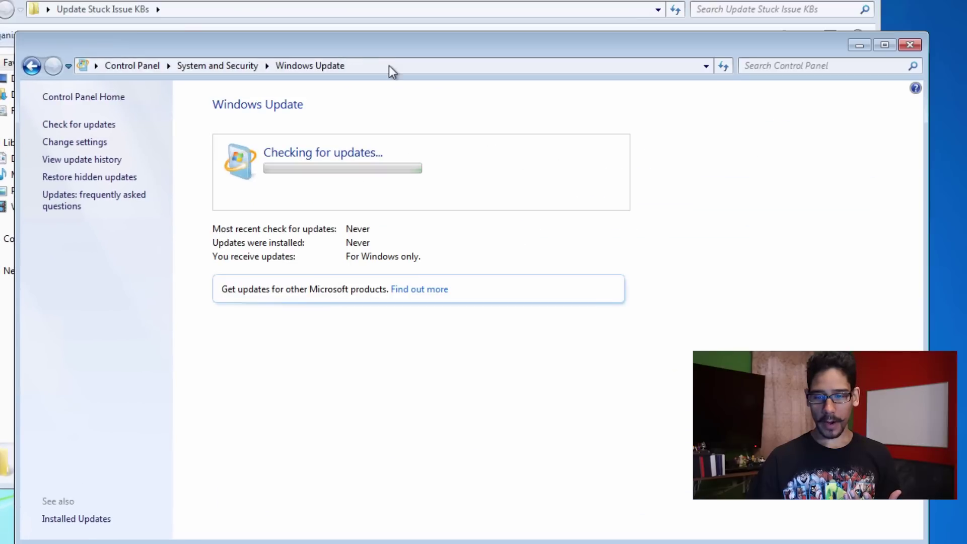
{"action": "left_click_drag", "start_coordinate": [420, 50], "coordinate": [543, 42]}
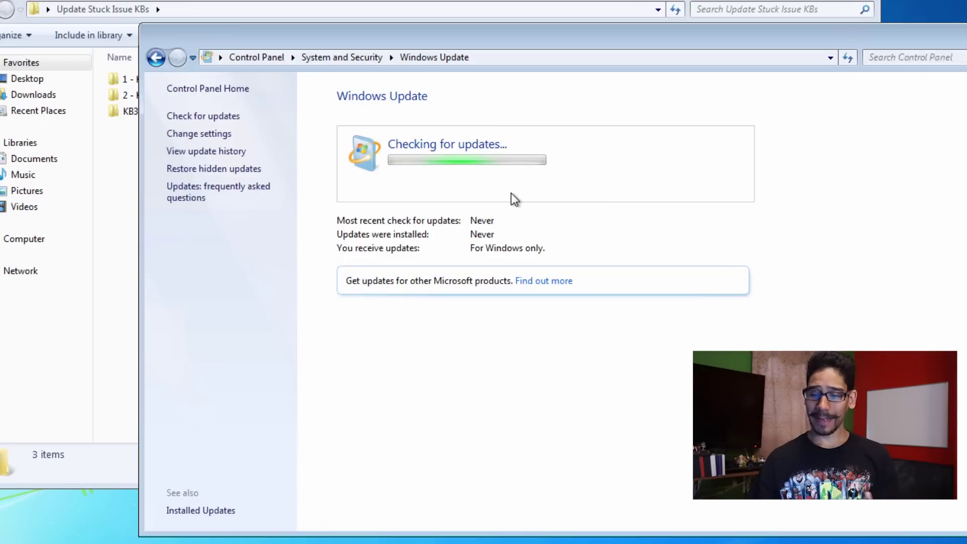
Step: Bring the Update Stuck Issue KBs folder window, with its three KB folders, to the front
{"action": "left_click", "coordinate": [468, 3]}
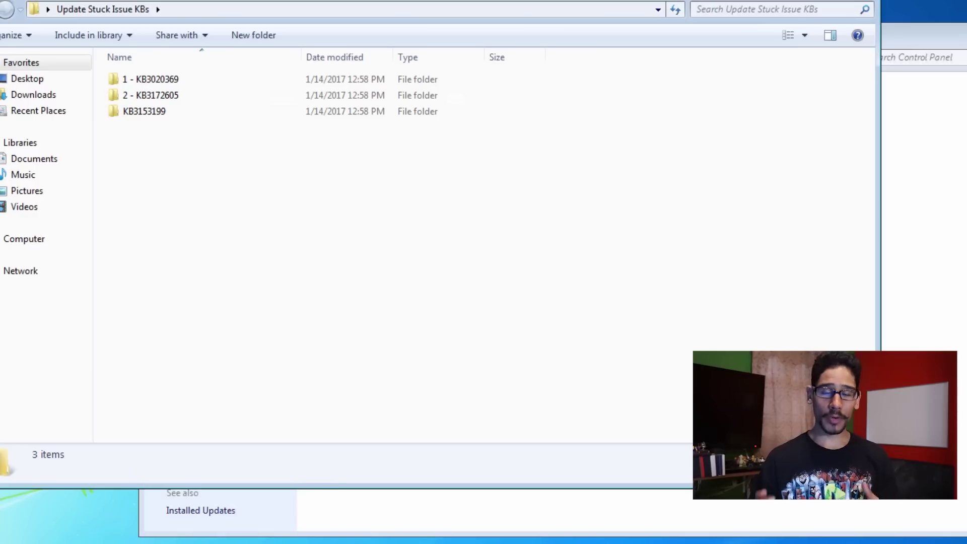